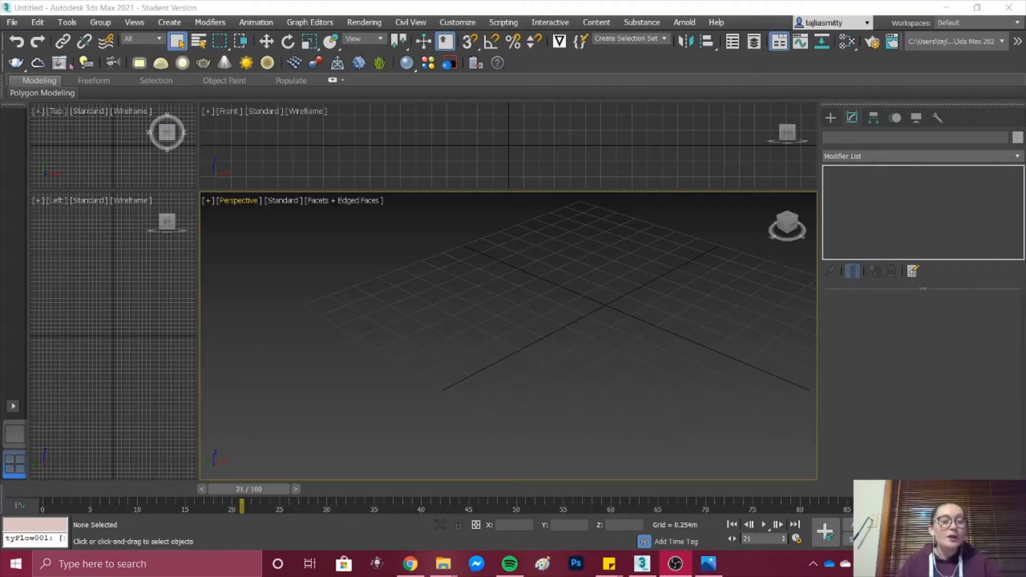
- Create a flat box in the perspective view, about 3.74 m long, 3.39 m wide and 0.05 m high
click(830, 118)
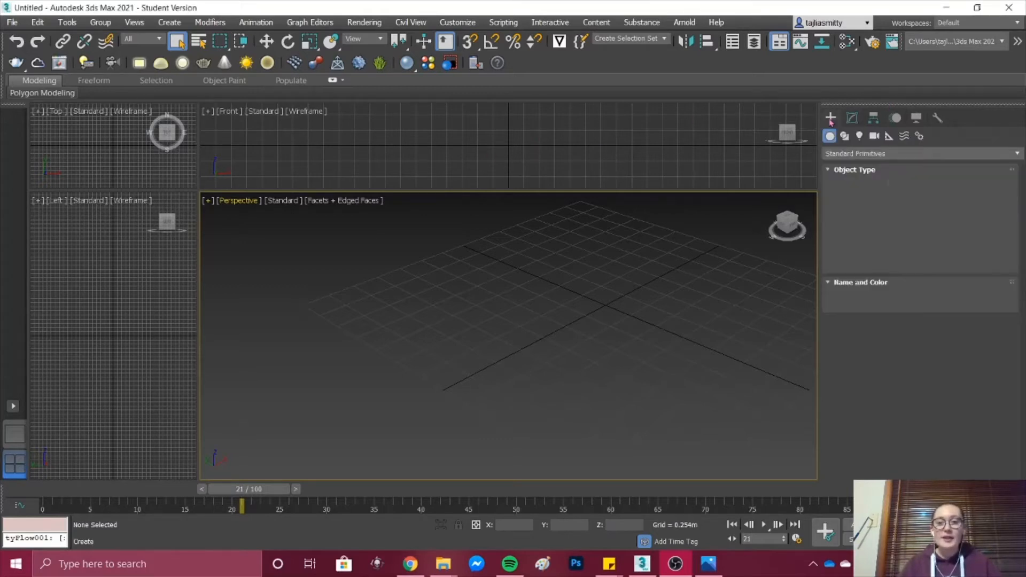
click(890, 195)
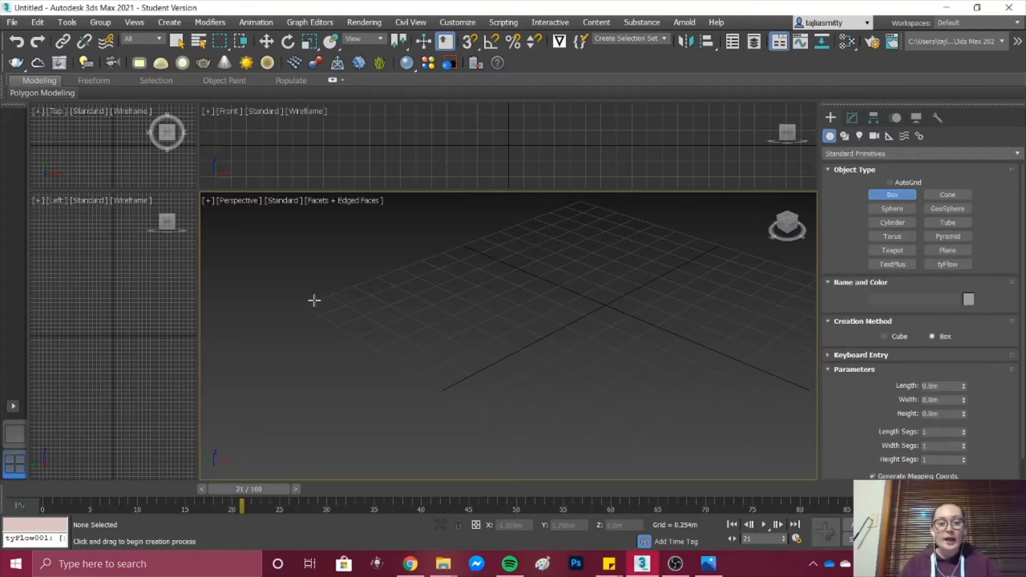
drag(313, 300, 801, 315)
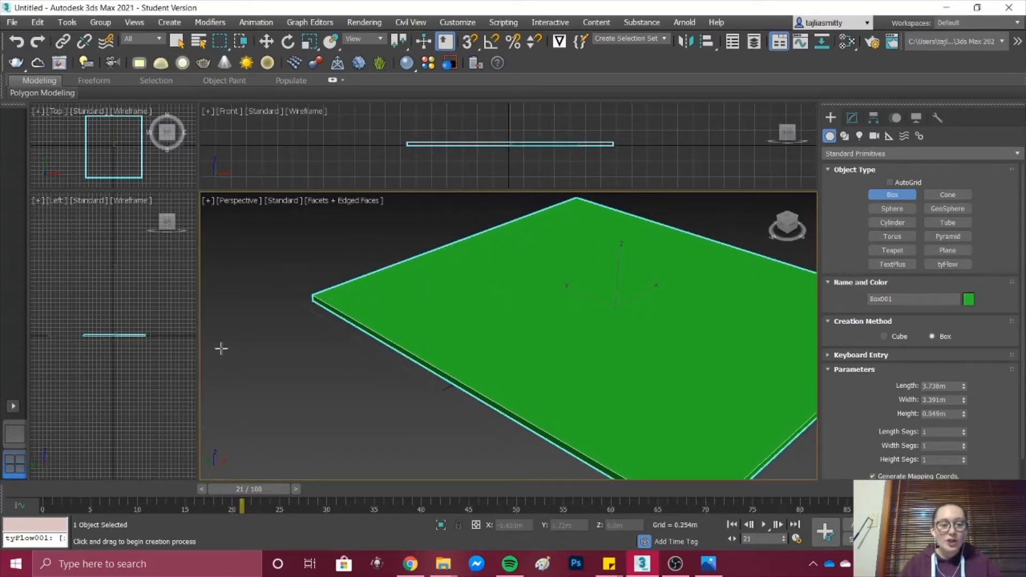
scroll(402, 318, down, 4)
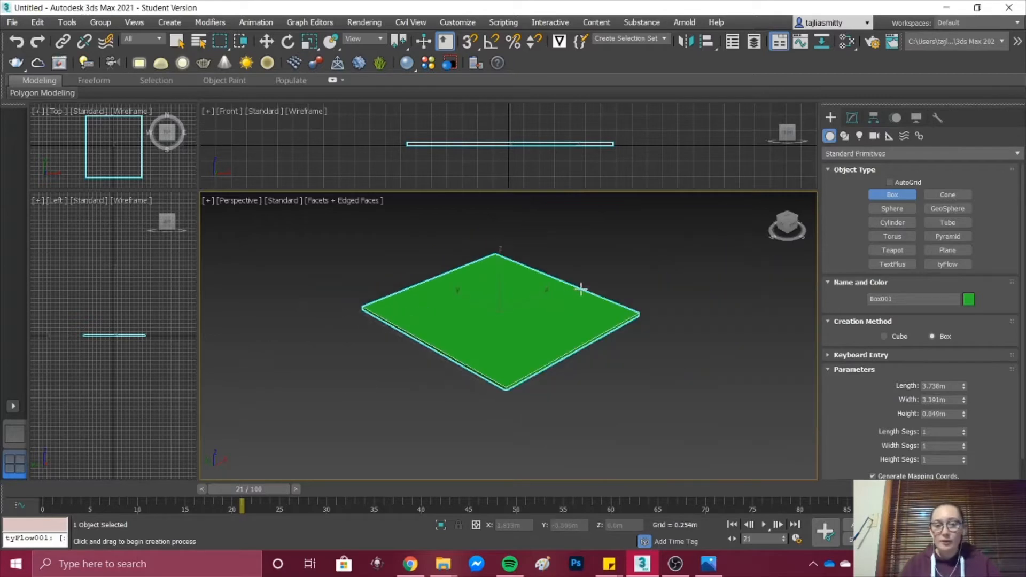
scroll(580, 289, up, 3)
scroll(224, 334, up, 4)
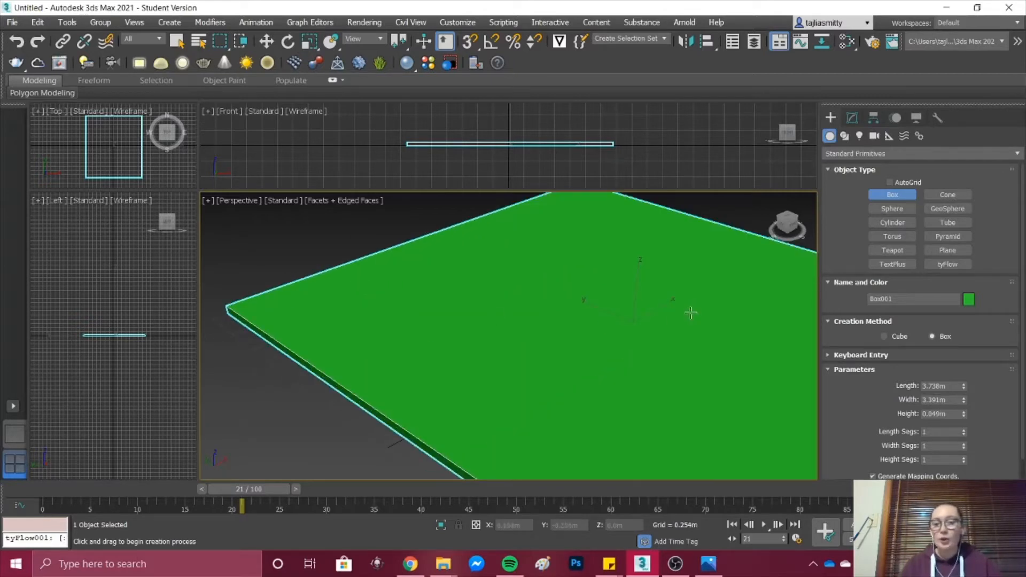
scroll(804, 267, down, 2)
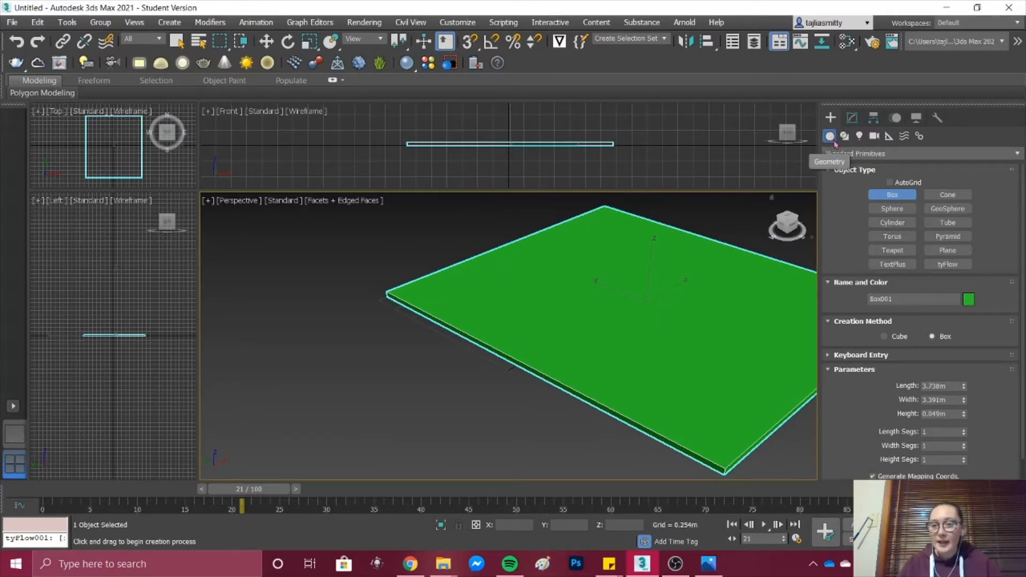
- Place a tyFlow object in the perspective view, just beyond the far-left edge of the green box
click(378, 228)
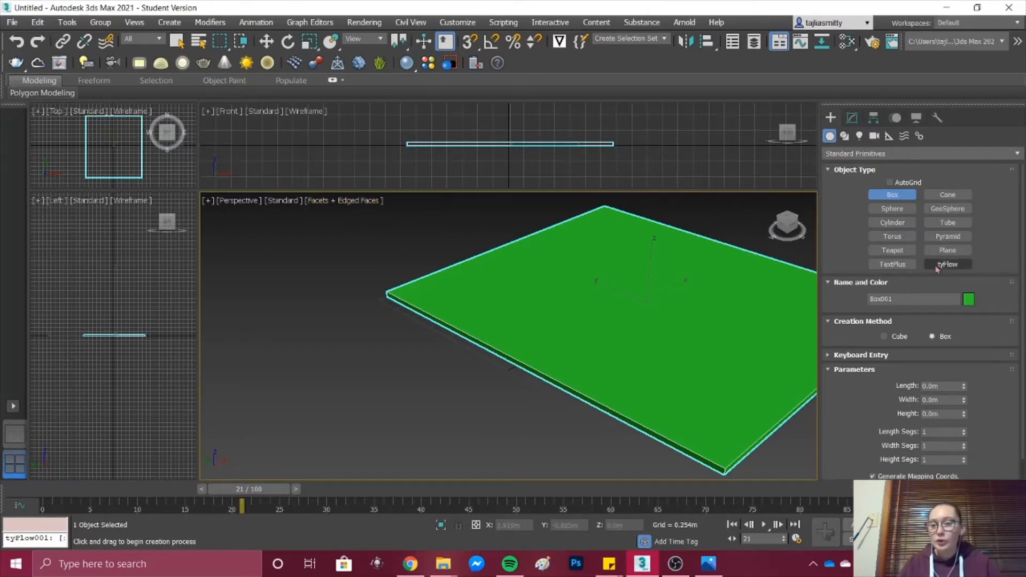
click(945, 266)
click(363, 231)
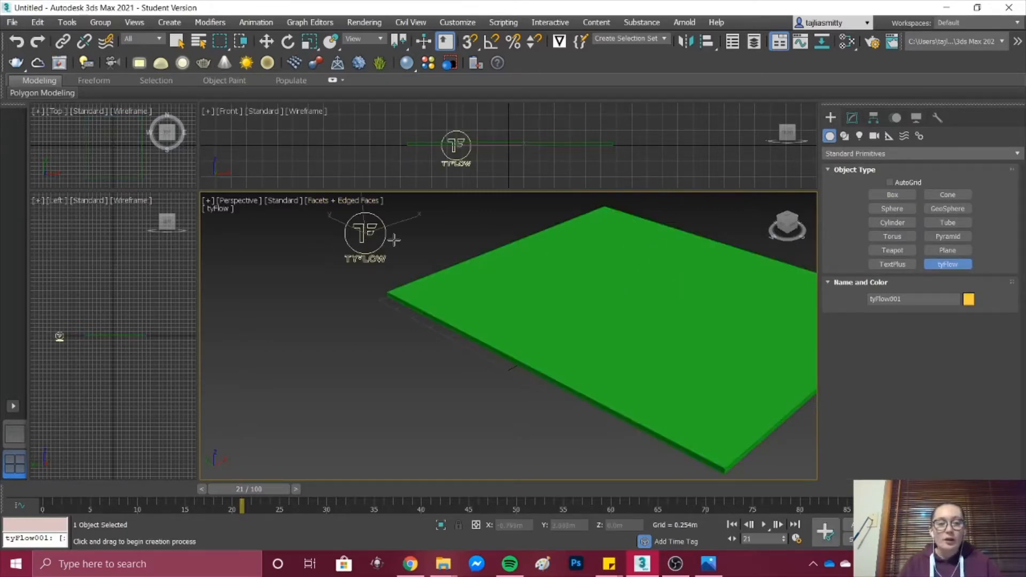
scroll(394, 298, down, 5)
scroll(505, 257, up, 3)
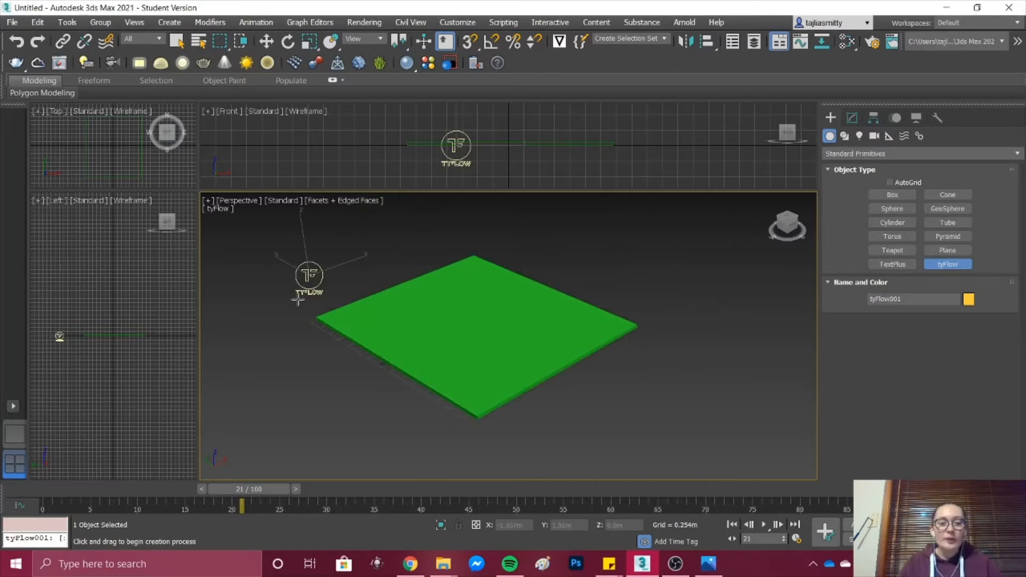
scroll(302, 291, up, 3)
scroll(319, 294, down, 3)
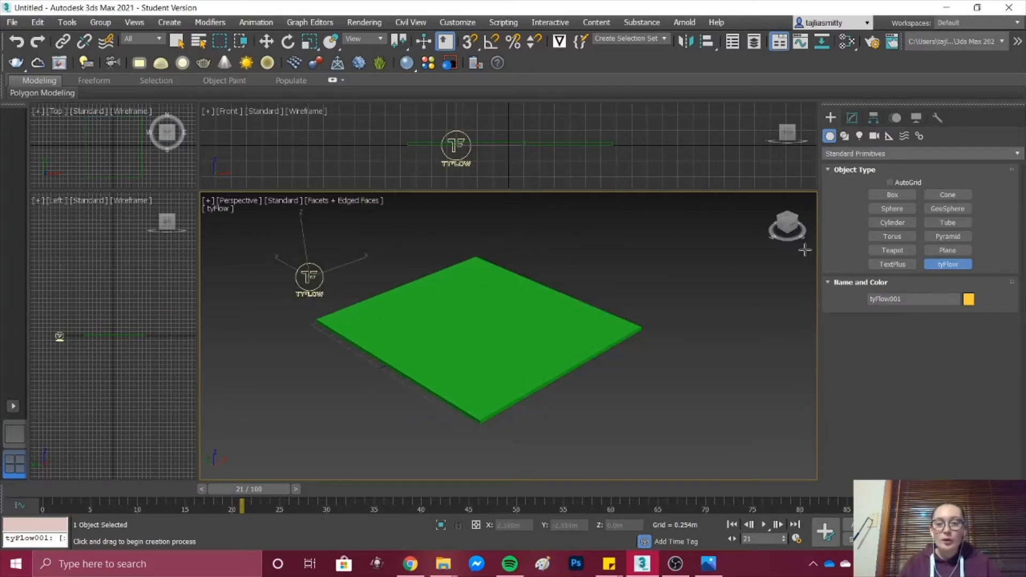
- Open the tyFlow object's editor and add a Birth operator to the empty canvas as a new event
click(852, 118)
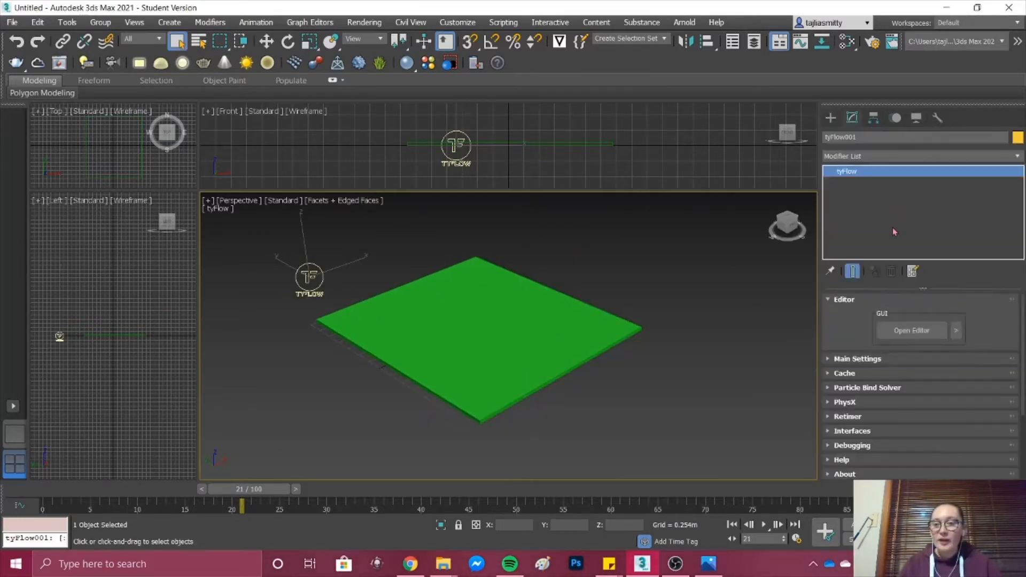
click(911, 340)
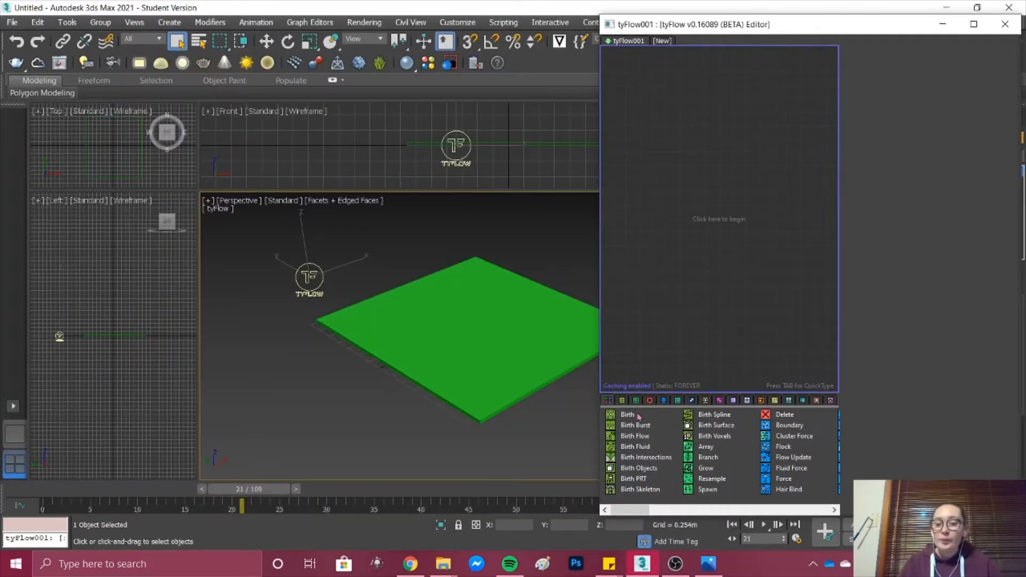
drag(659, 152, 659, 153)
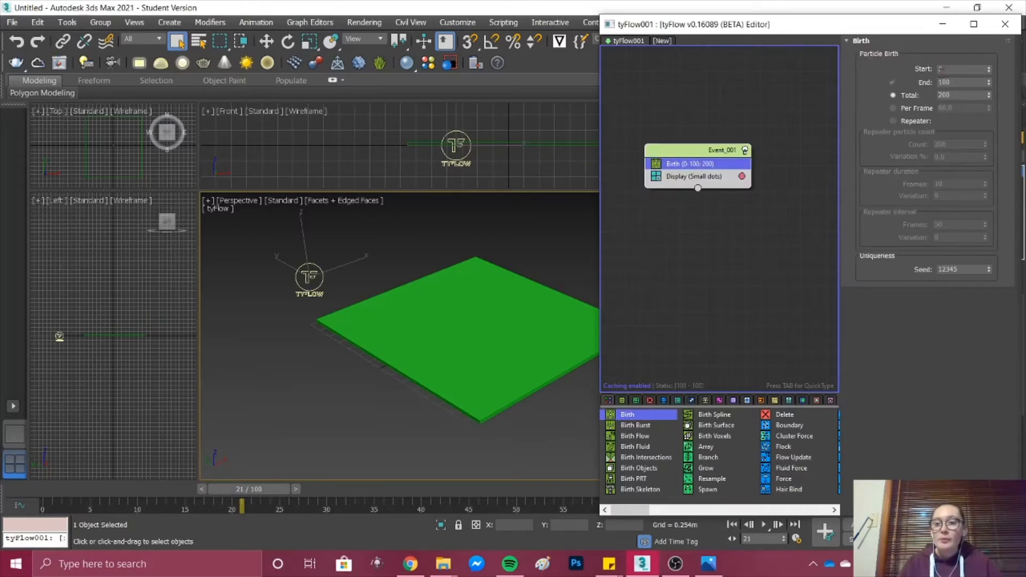
- Set the Birth operator's end frame to 0
click(948, 70)
drag(954, 83, 906, 90)
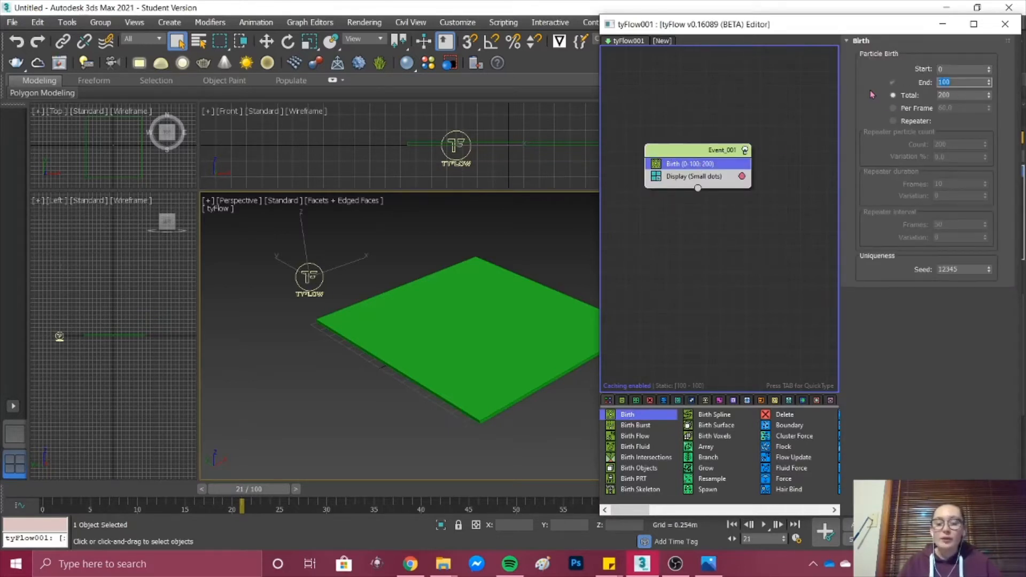
text(0)
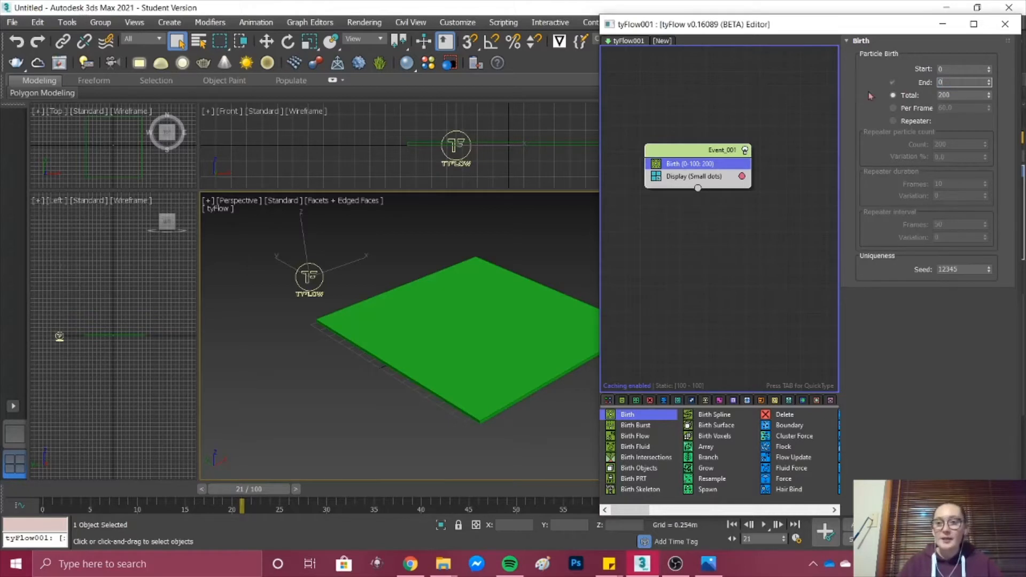
click(936, 355)
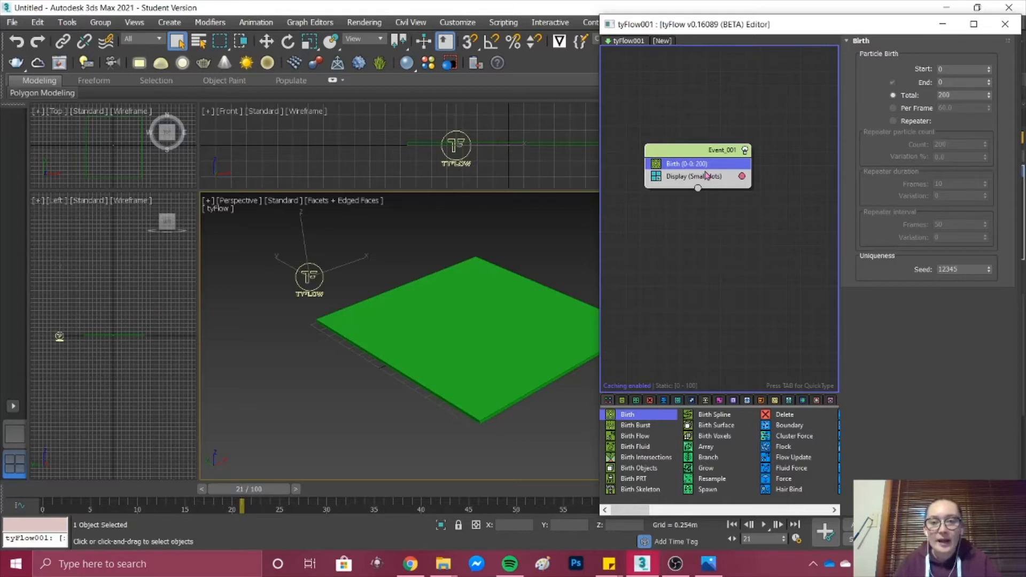
- Add a Position Object operator to the event and set its location to Selected Faces
click(707, 176)
key(Tab)
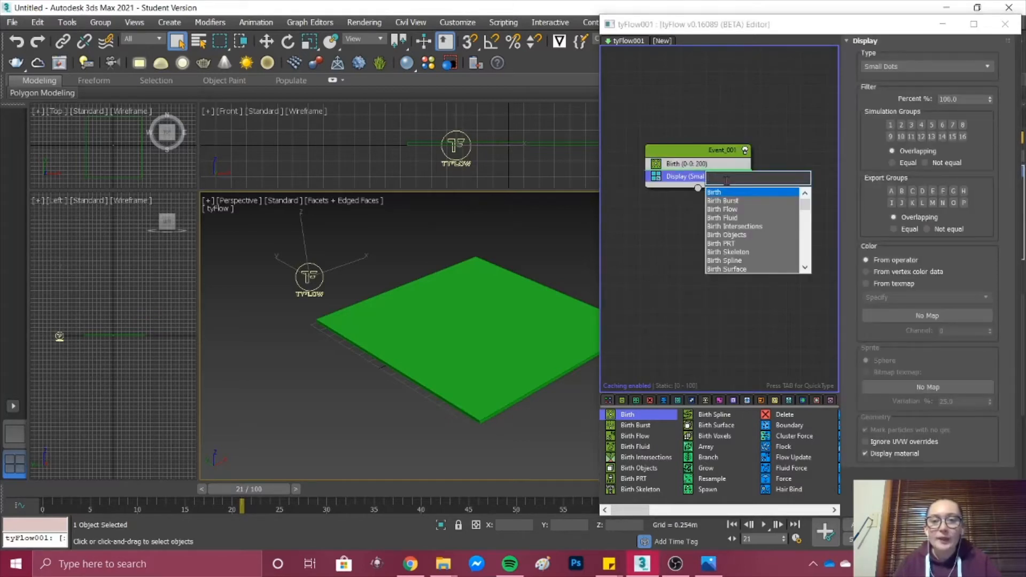
text(pos)
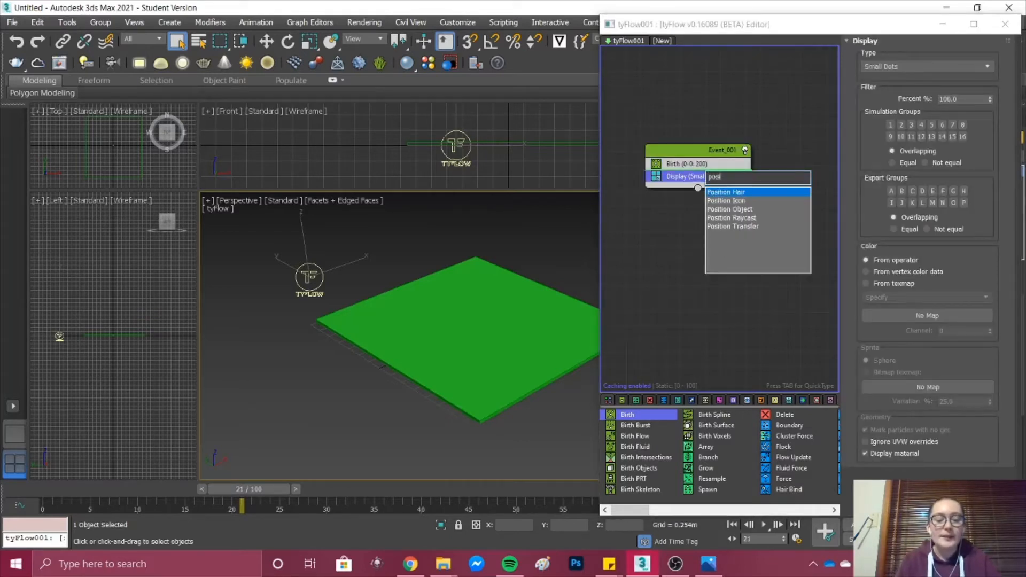
text(i)
click(737, 211)
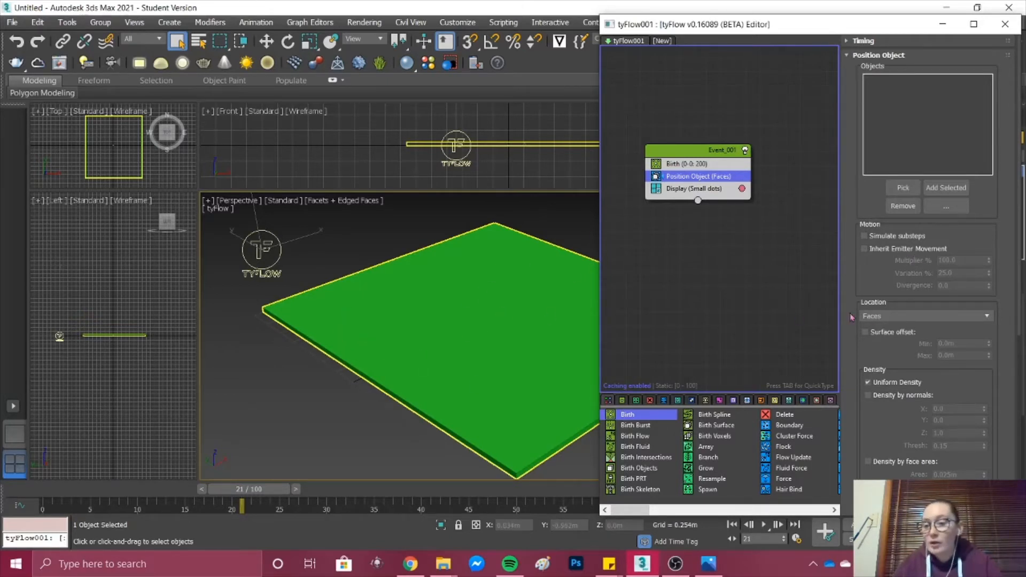
click(883, 317)
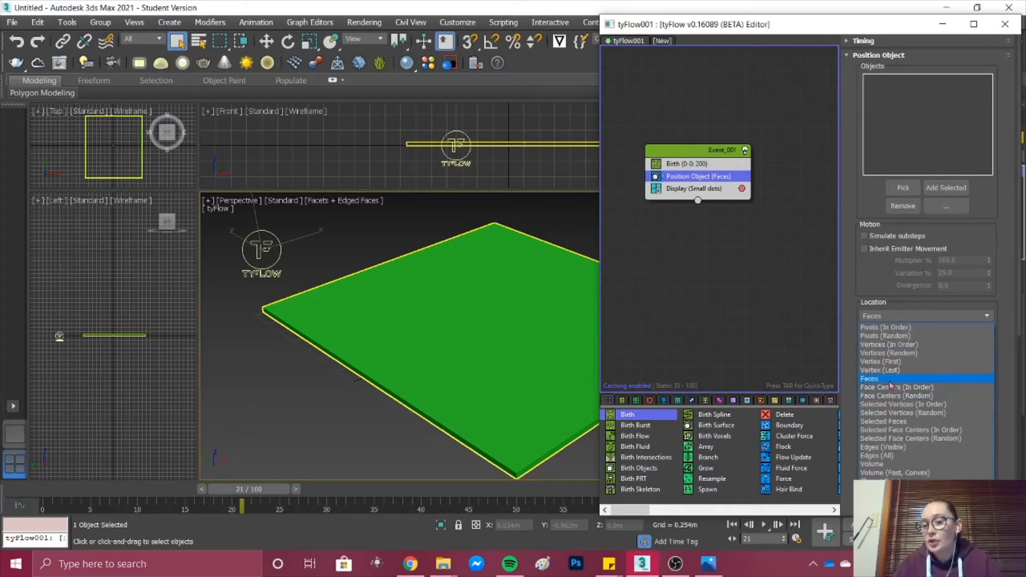
click(890, 421)
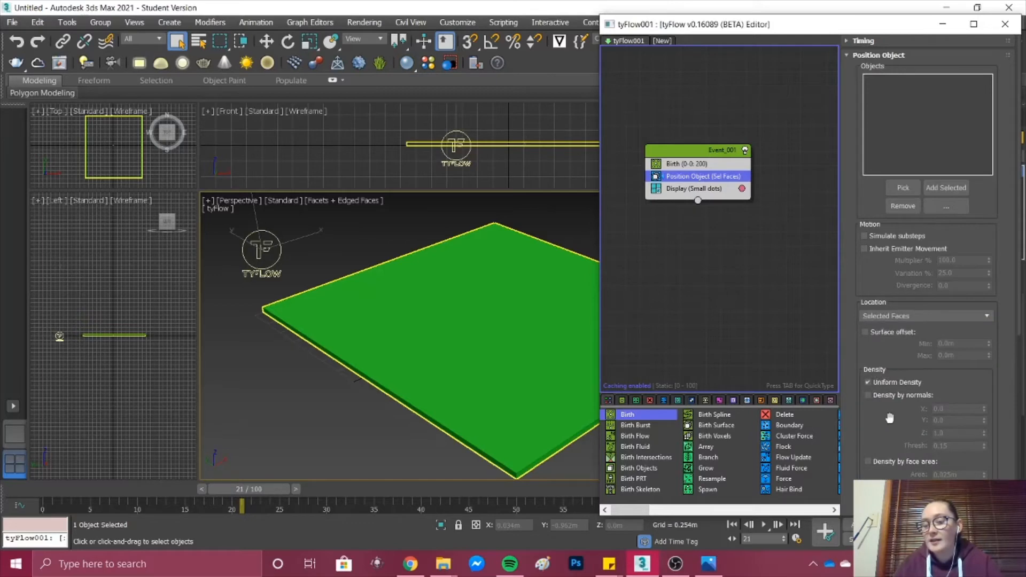
- Apply an Edit Poly modifier to the green box and enter its Polygon sub-object level
drag(789, 32, 175, 45)
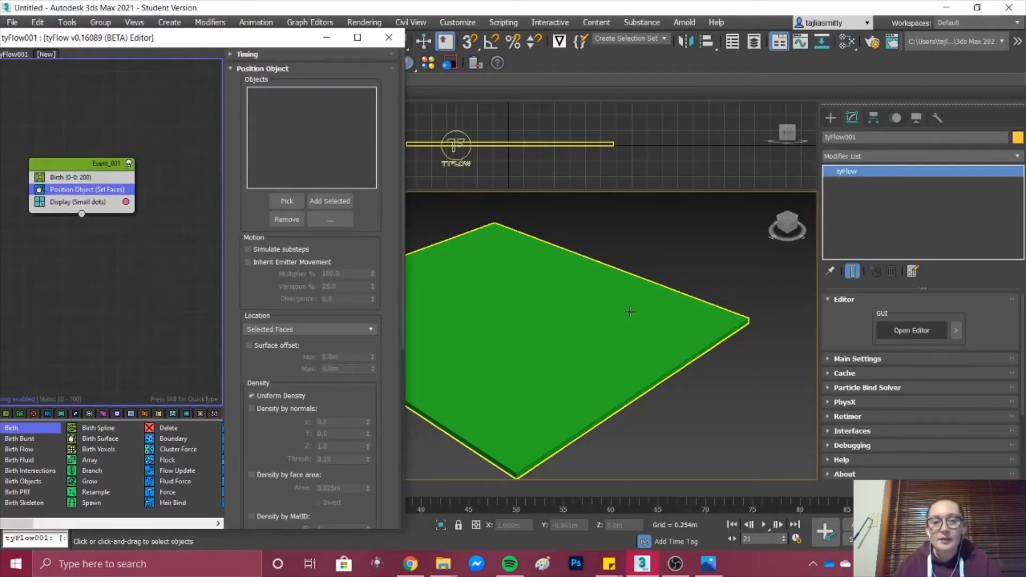
click(630, 311)
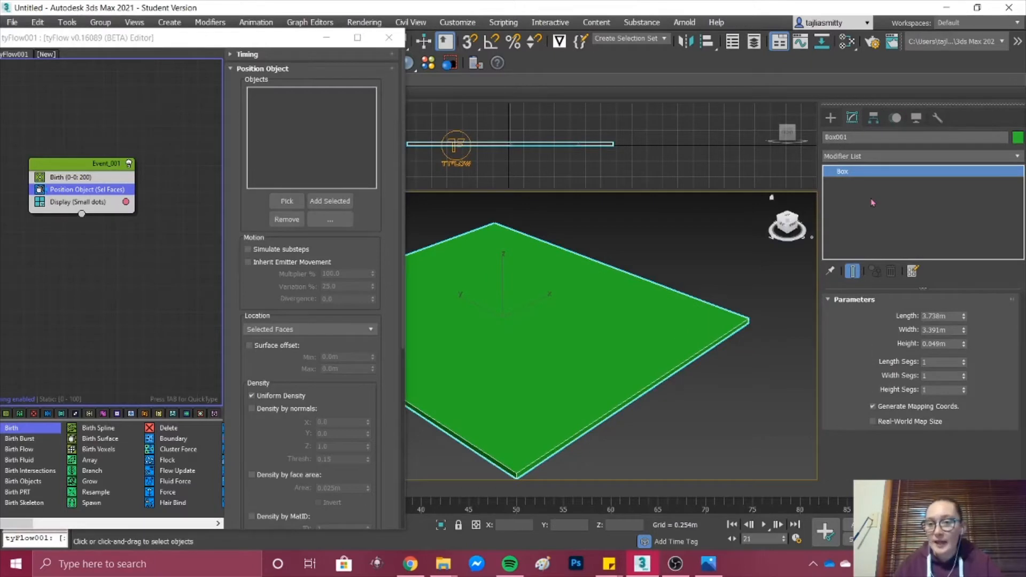
click(856, 157)
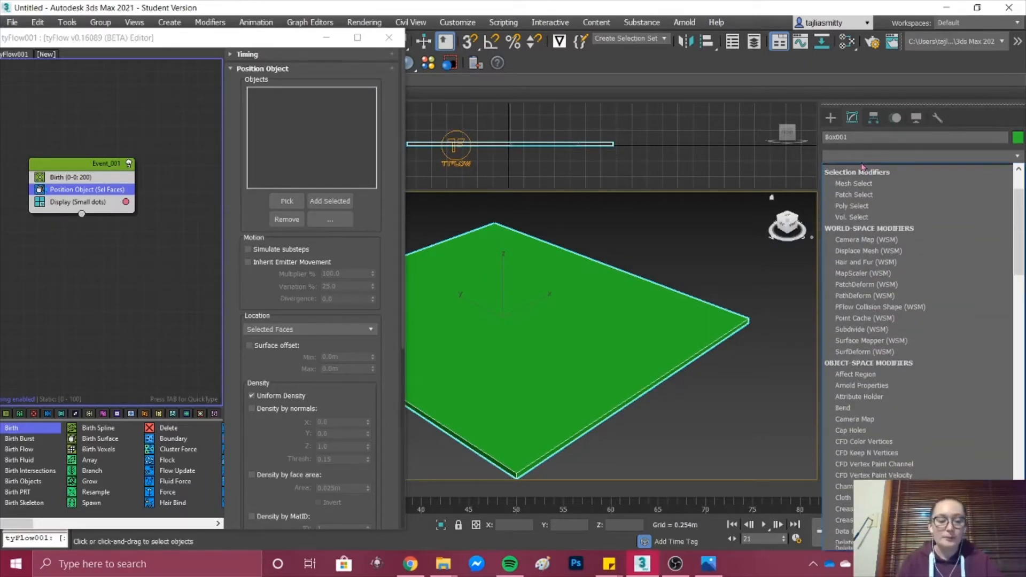
key(e)
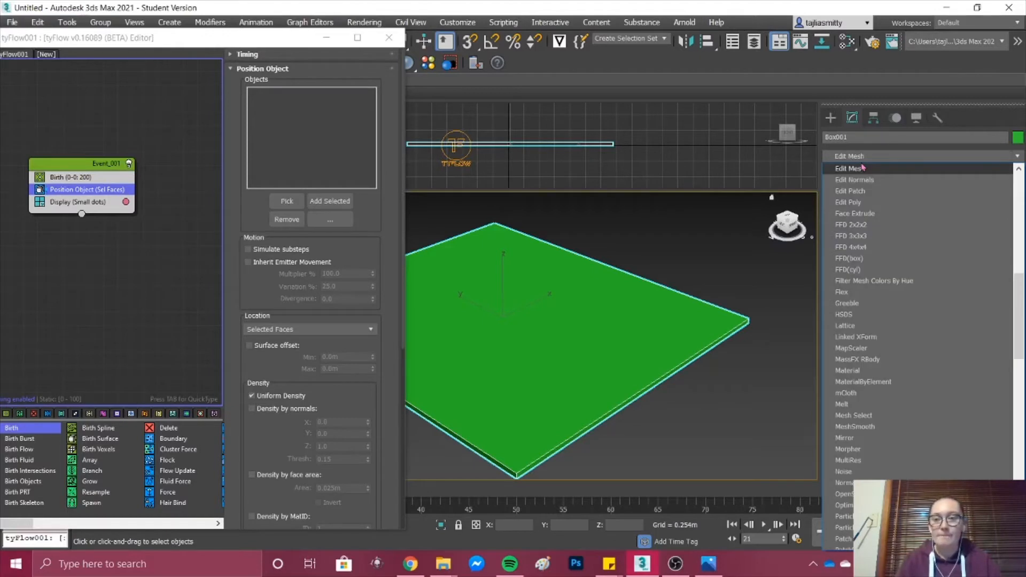
click(855, 202)
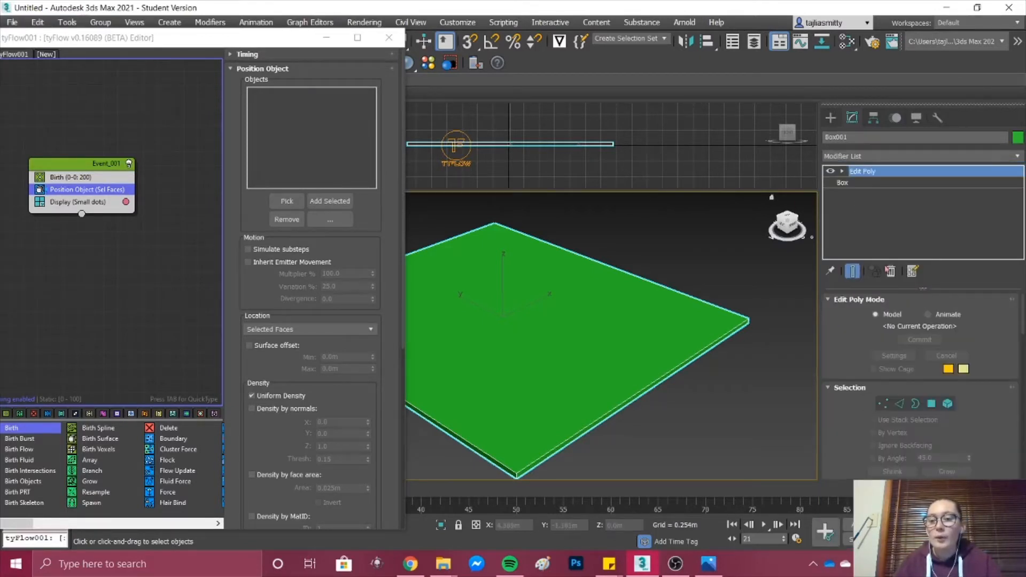
scroll(1005, 357, down, 3)
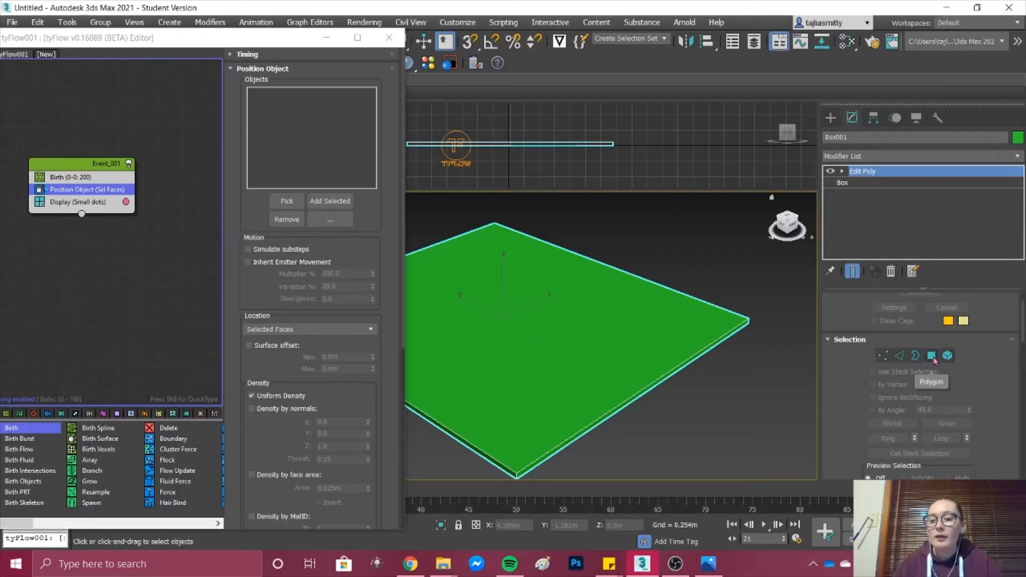
click(932, 357)
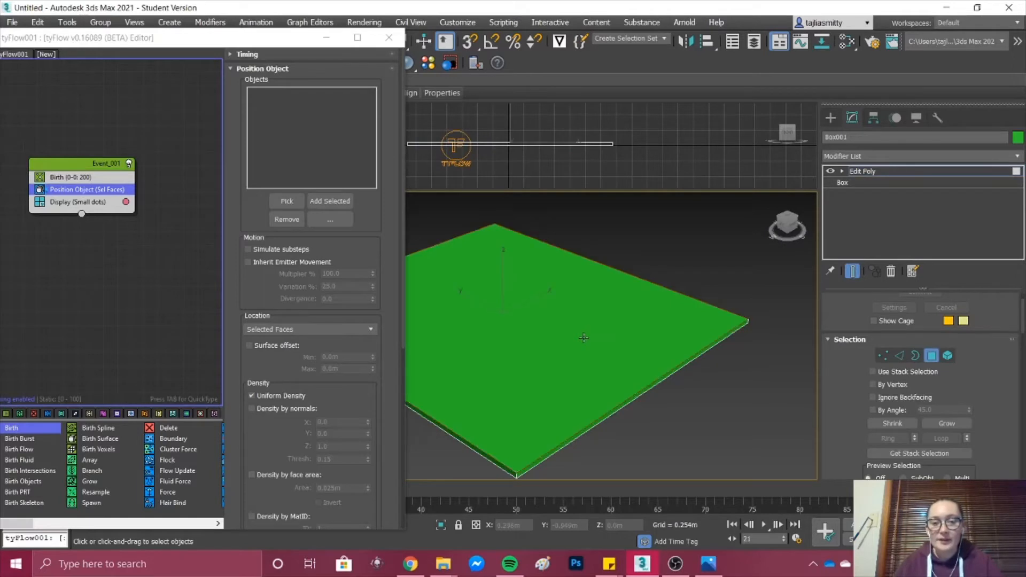
- Add the box to the Position Object operator's objects and select the box's top polygon as the emitting face
click(286, 201)
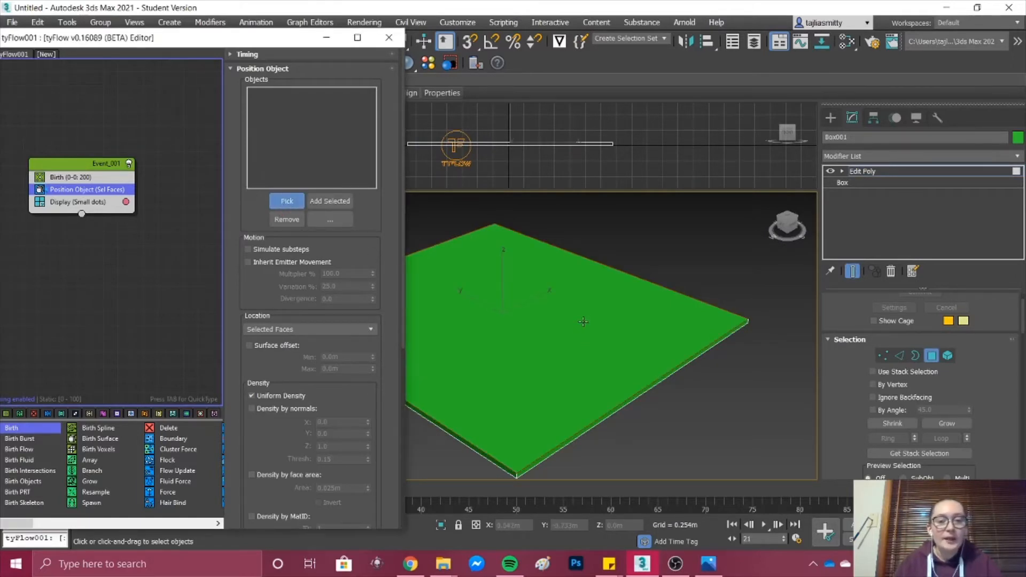
click(583, 322)
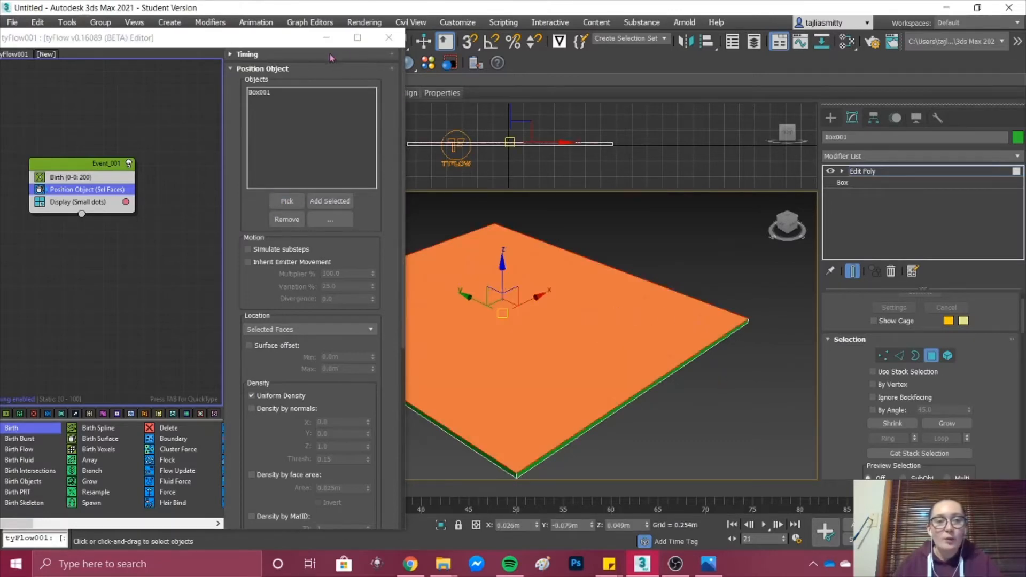
drag(302, 43, 885, 40)
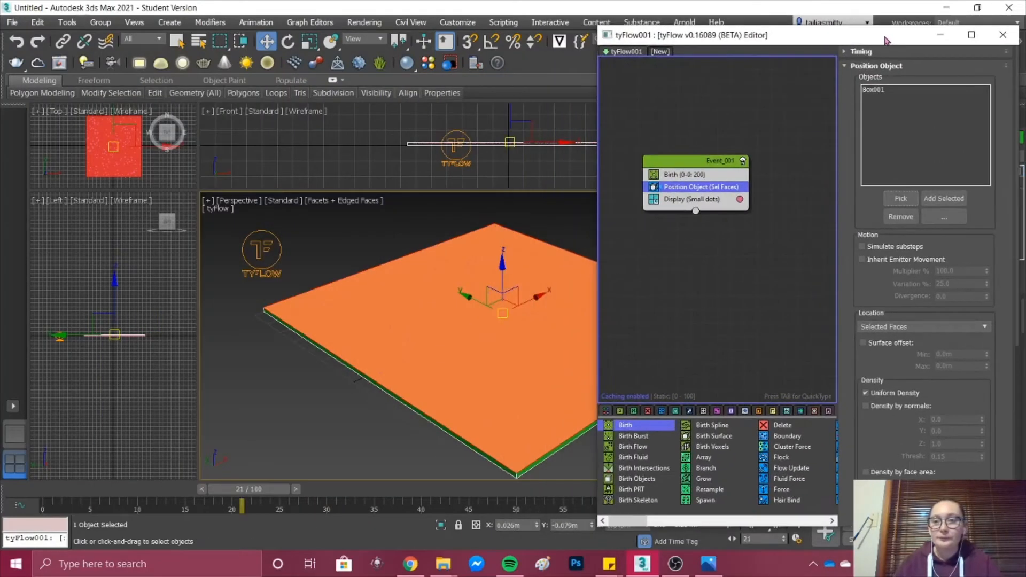
scroll(413, 324, down, 5)
scroll(413, 324, up, 8)
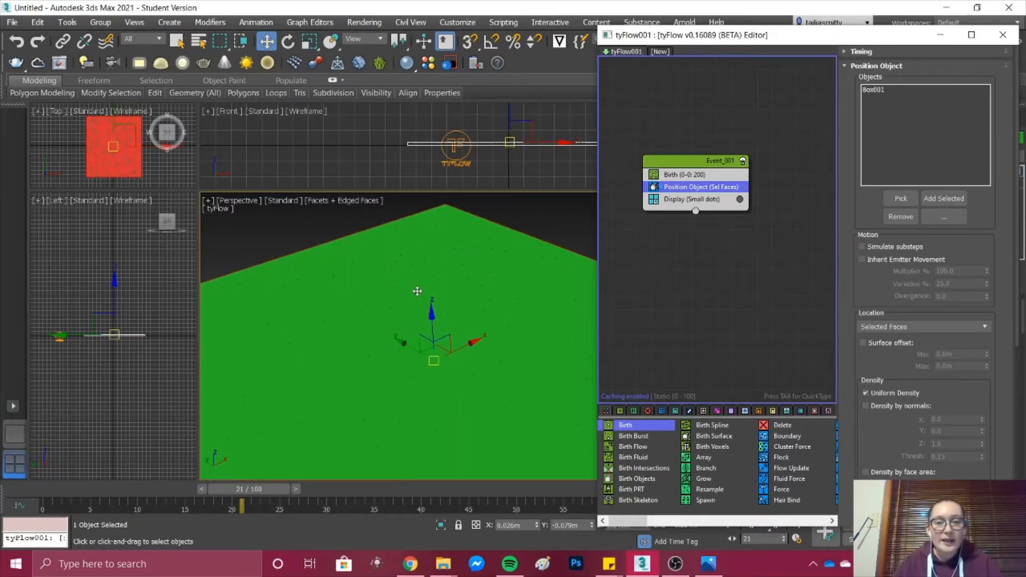
scroll(416, 296, down, 2)
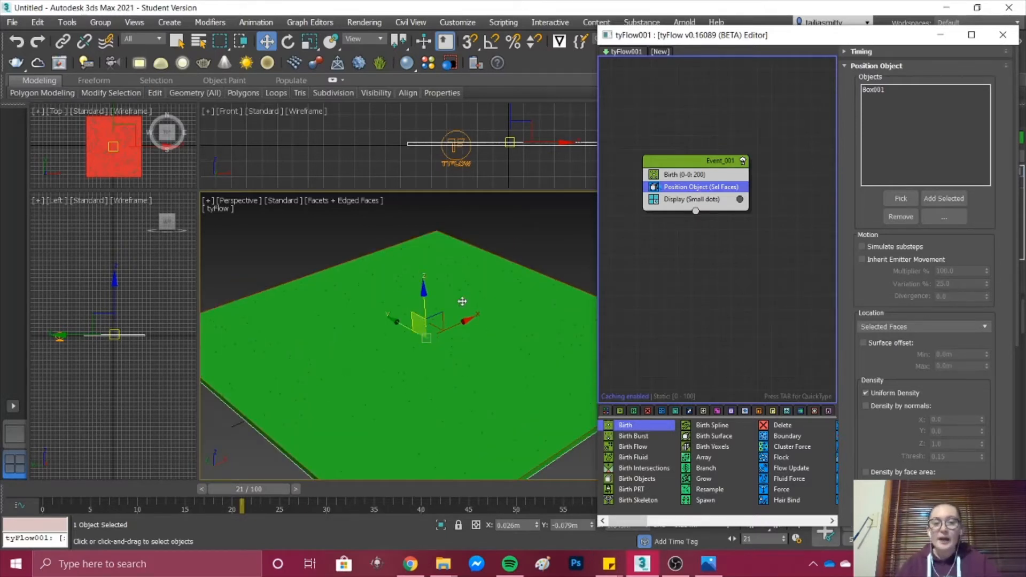
- Set the Birth operator's total particle count to 10000
click(694, 175)
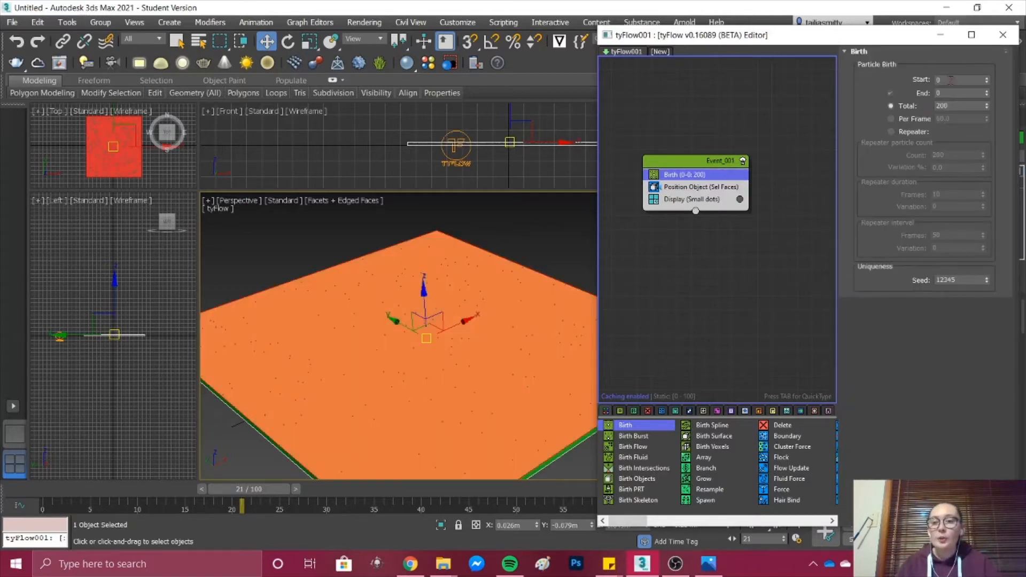
double_click(959, 106)
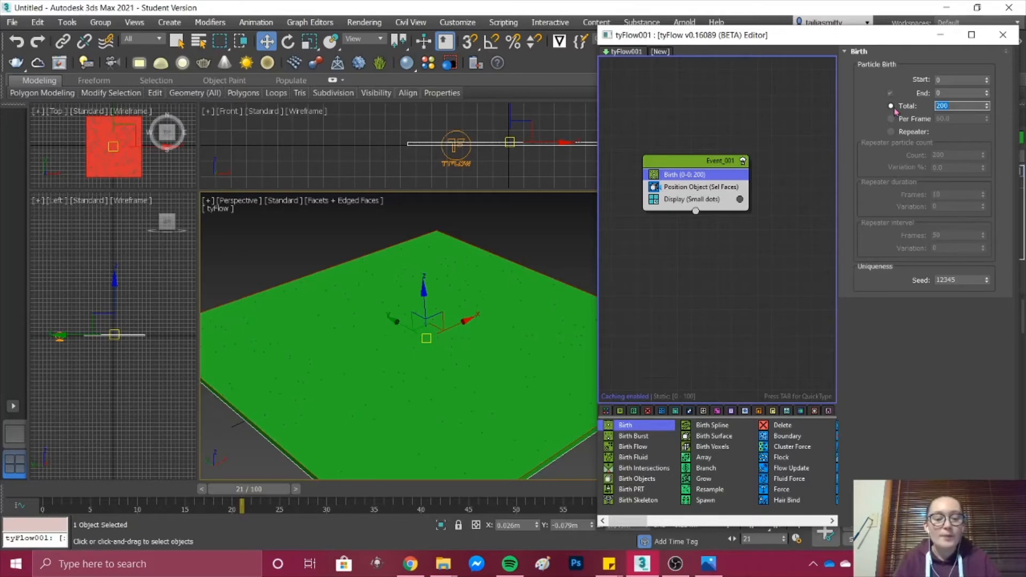
text(10000)
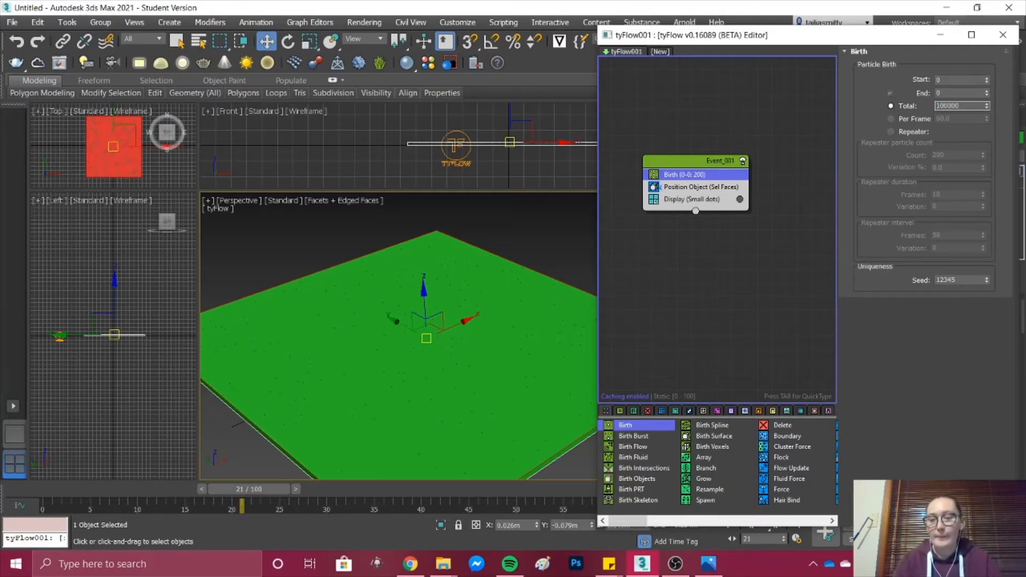
key(Return)
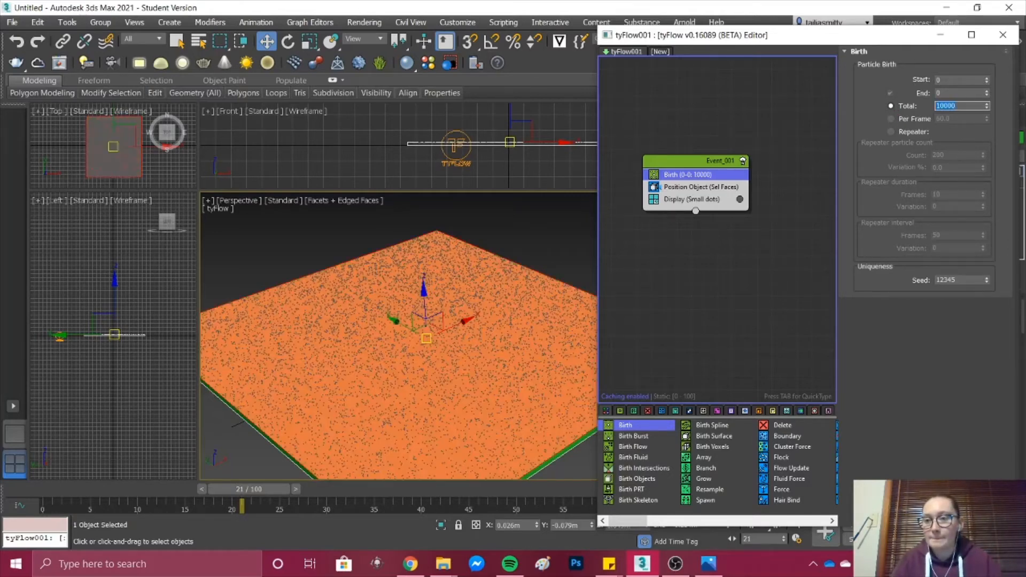
scroll(371, 377, up, 3)
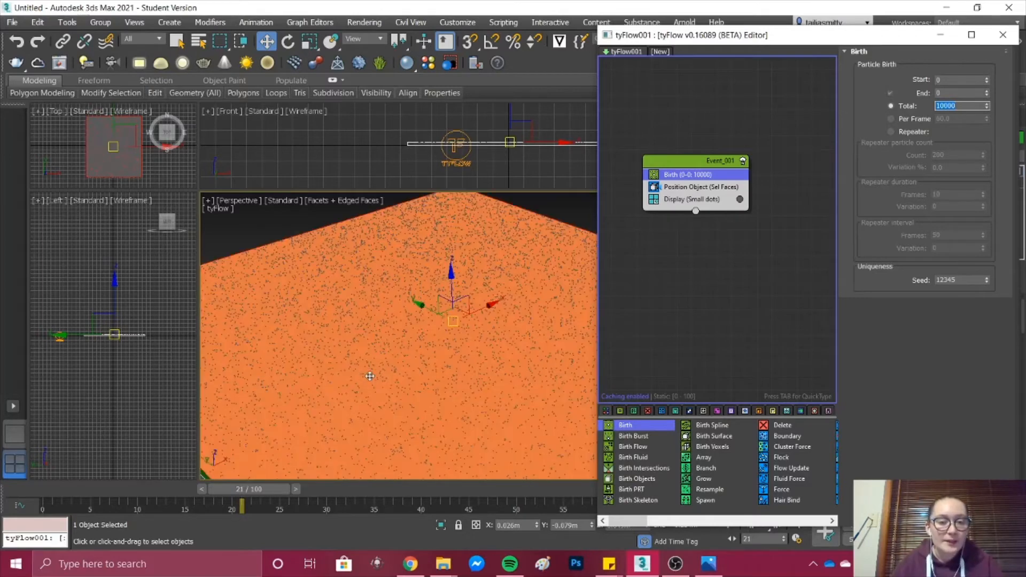
scroll(418, 380, down, 3)
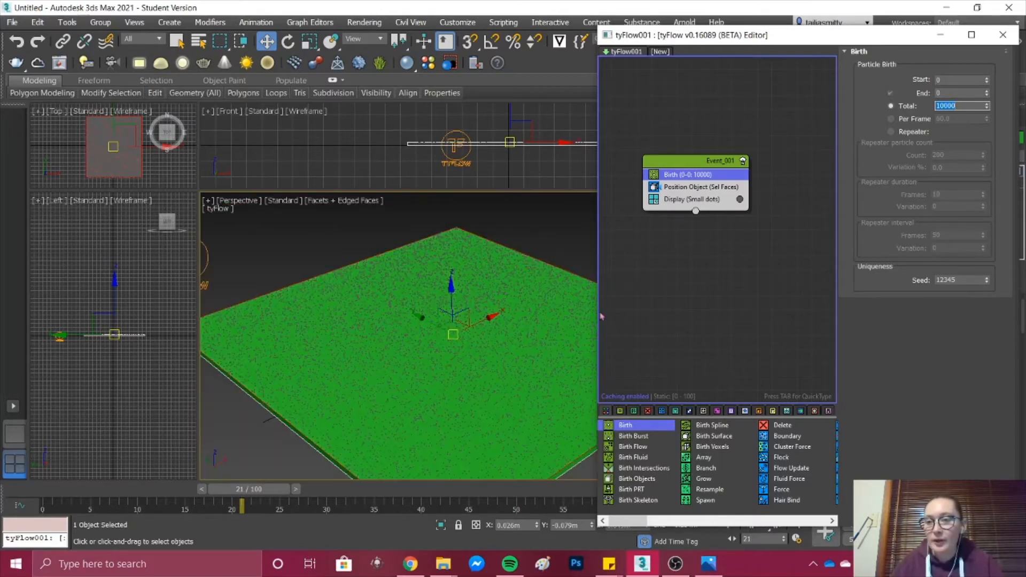
- Increase the Birth operator's total particle count to 20000
scroll(537, 346, up, 2)
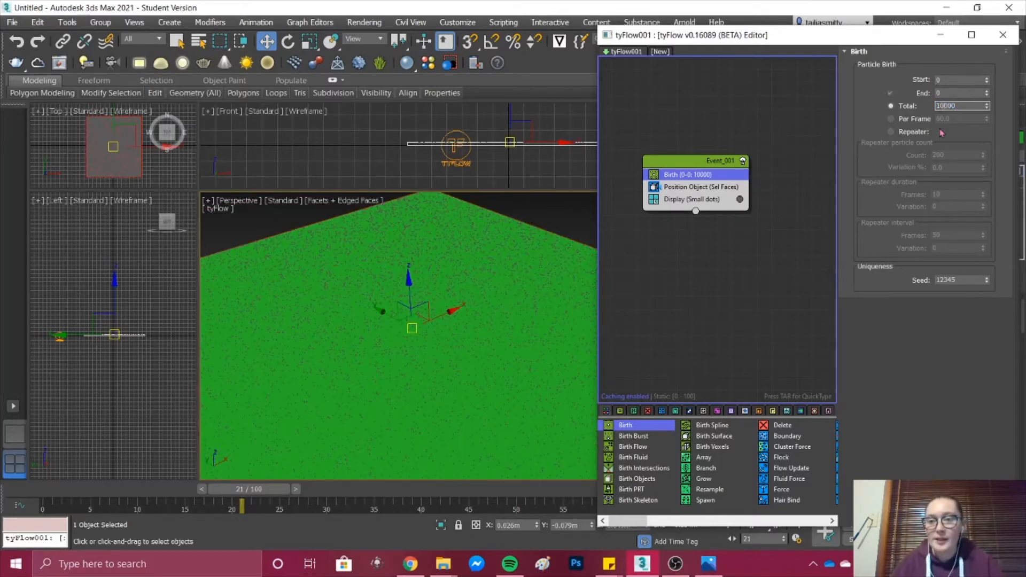
key(Return)
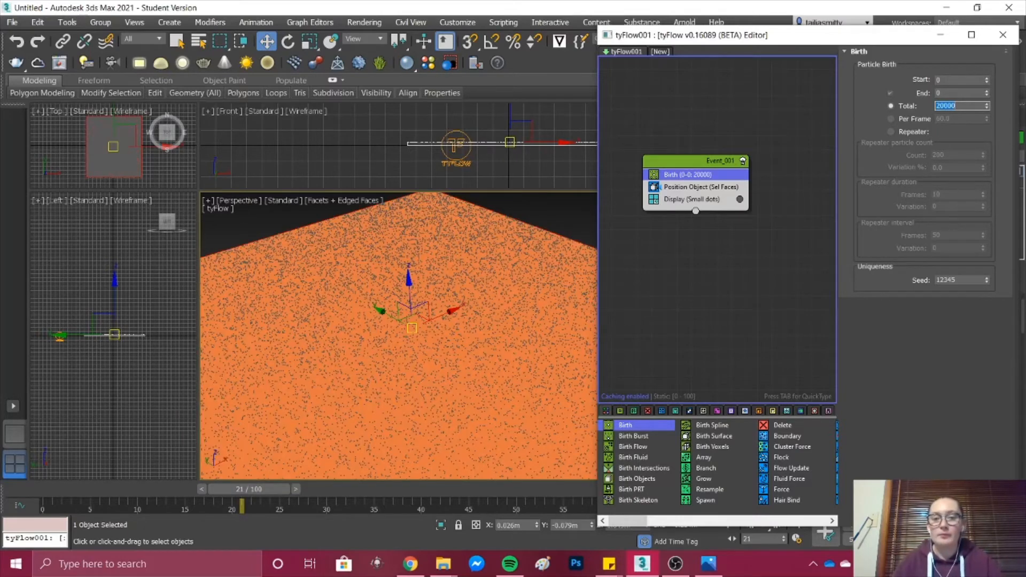
scroll(465, 342, down, 4)
scroll(463, 343, up, 3)
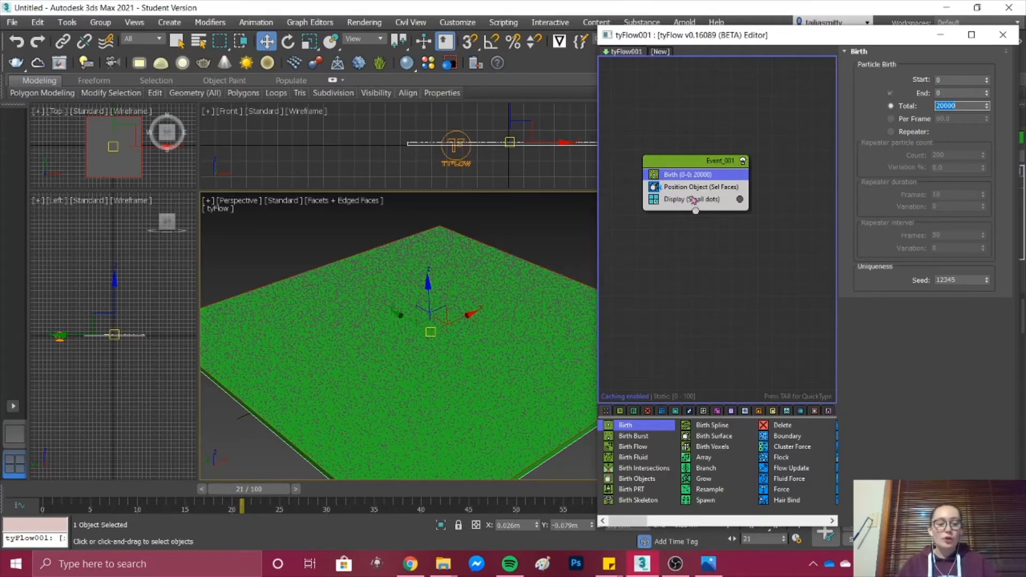
- Add a Shape operator to the event directly below the Position Object operator
click(692, 193)
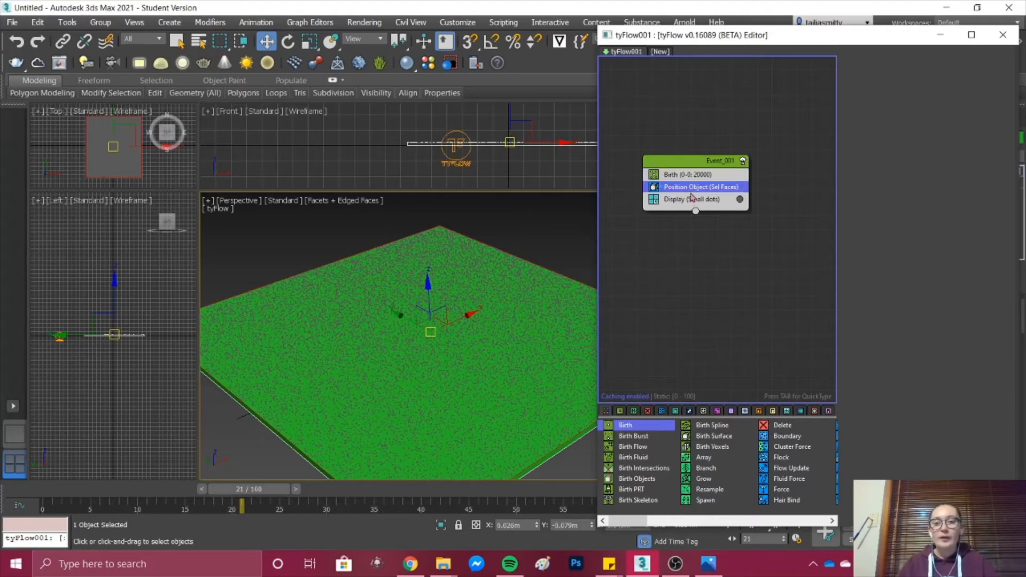
key(Tab)
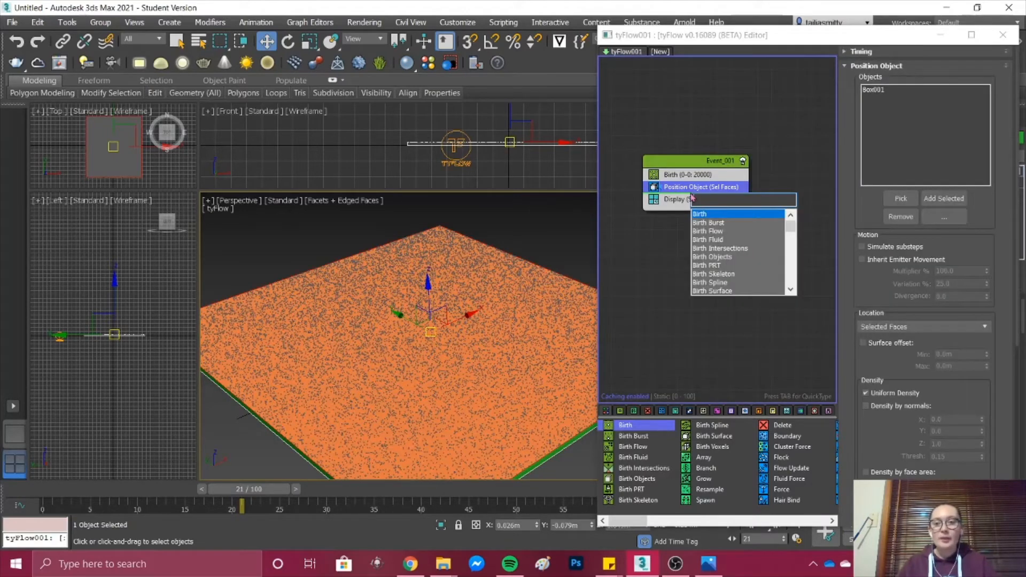
text(shape)
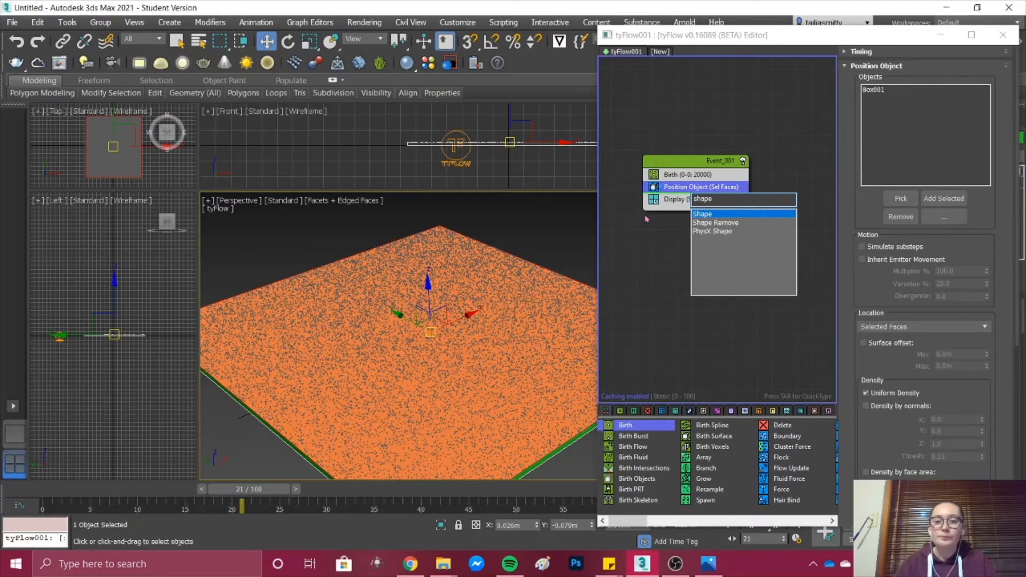
key(Return)
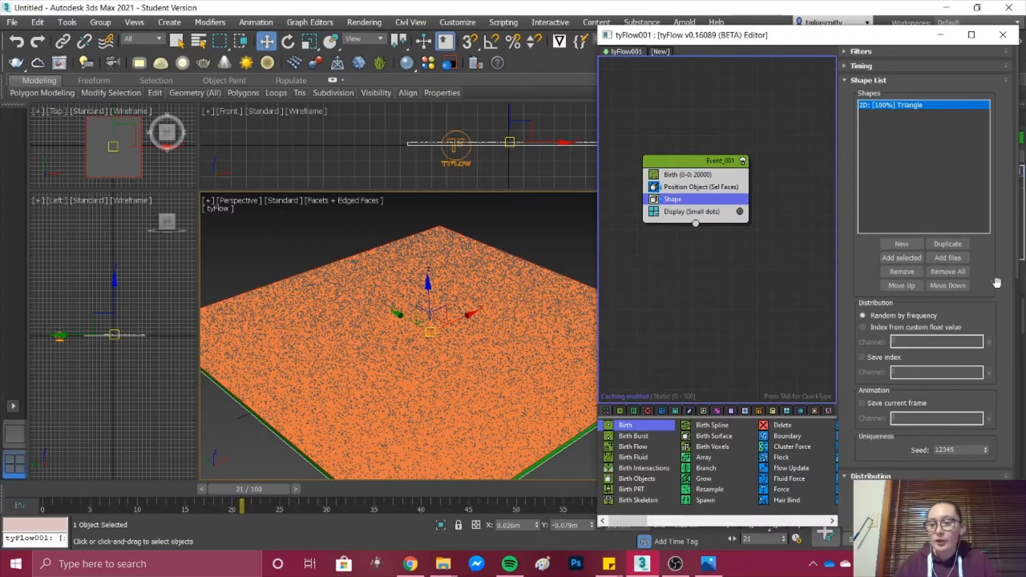
- Set the Shape operator's mesh type to 3D with the Grass (Long) shape
drag(1015, 191, 1002, 352)
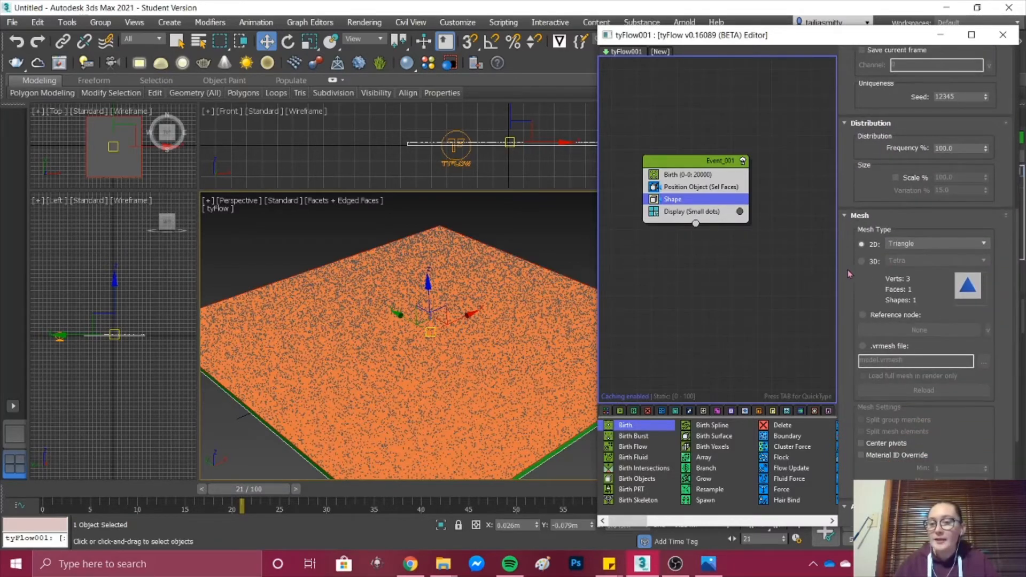
click(861, 261)
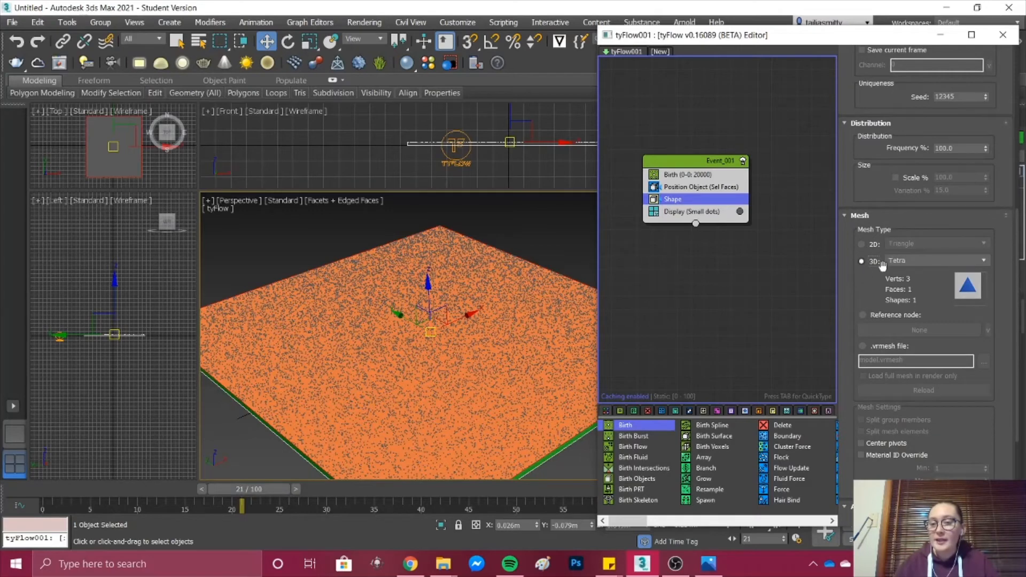
click(920, 262)
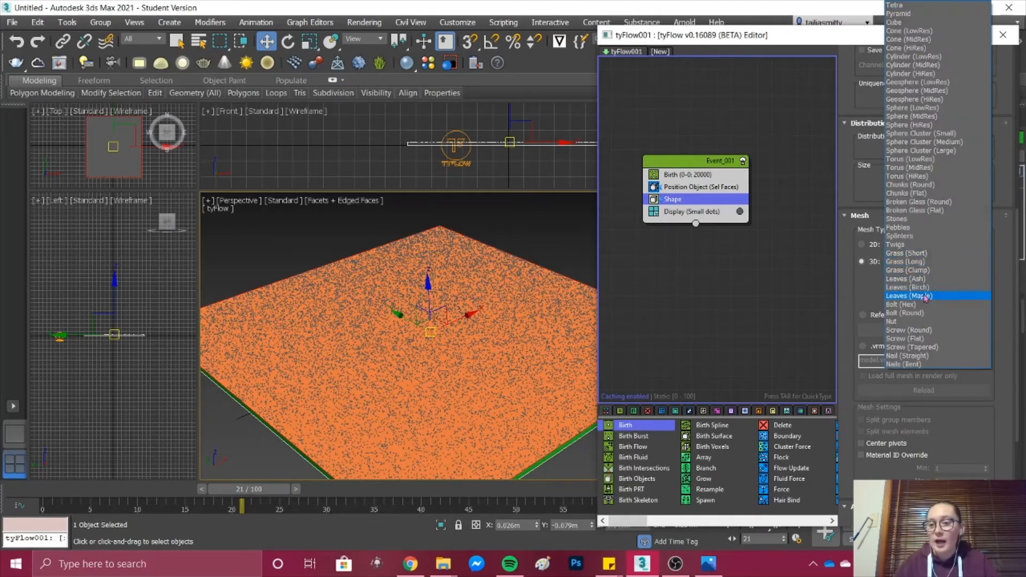
click(925, 262)
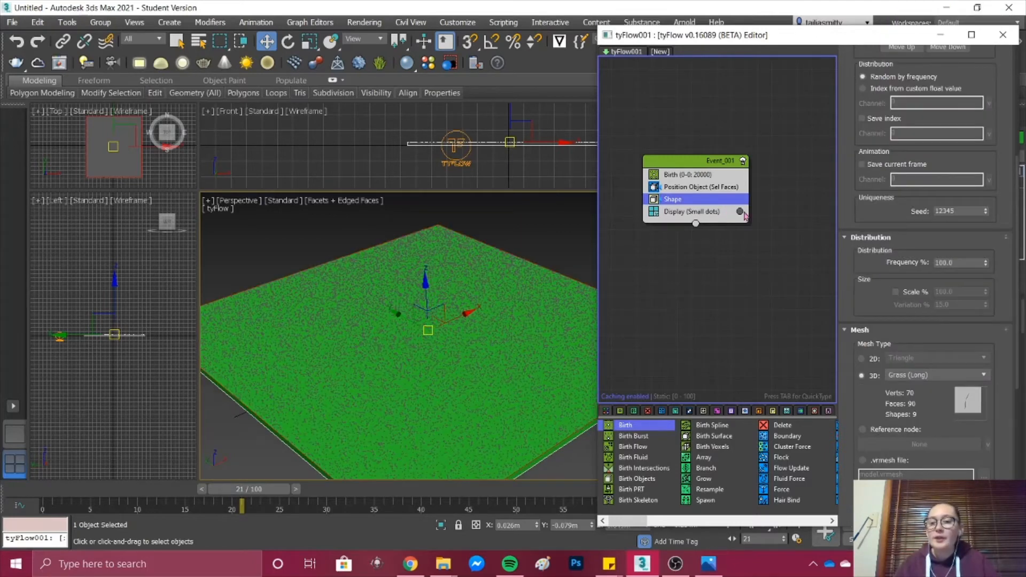
- Change the Display operator's type to Geometry
click(713, 212)
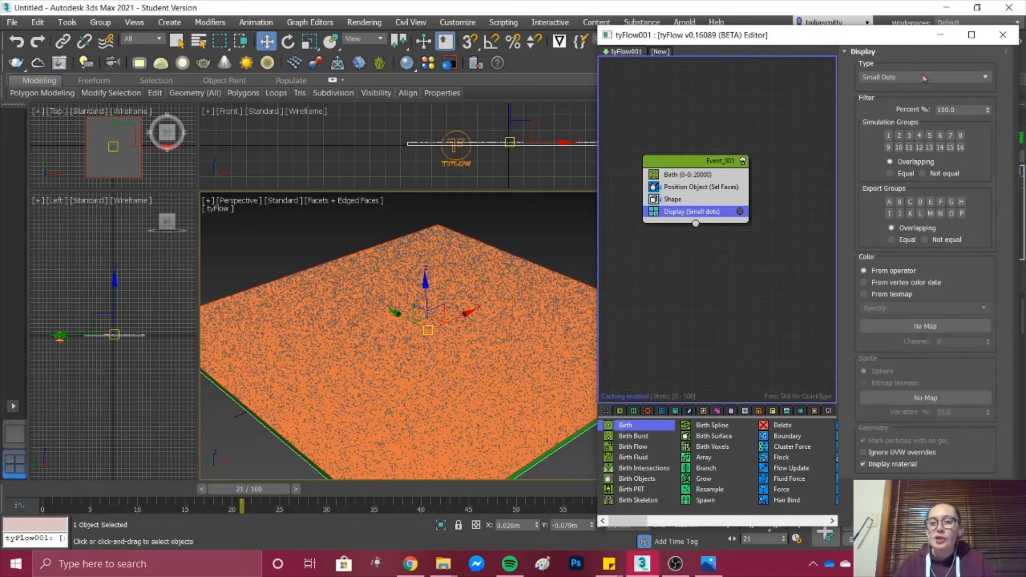
click(915, 80)
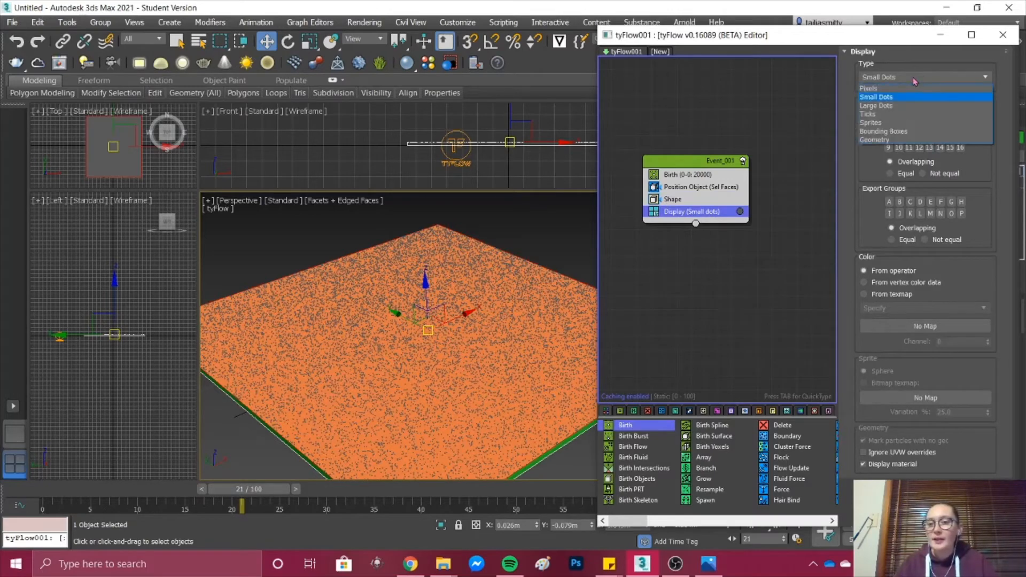
click(892, 144)
- Examine how densely the grass blades cover the box's top face, both up close and as a whole
scroll(376, 392, up, 8)
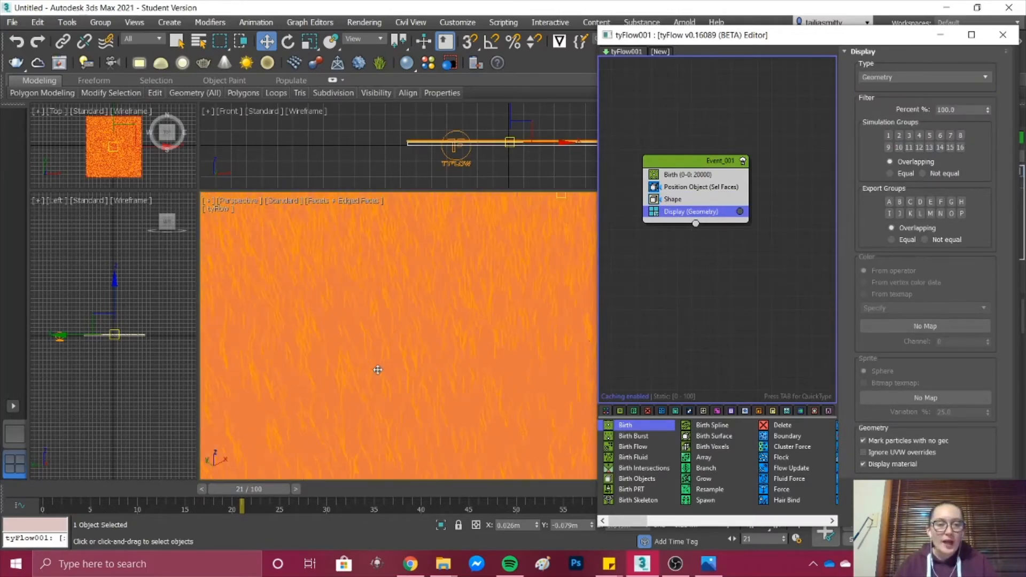
scroll(378, 370, down, 6)
scroll(358, 364, down, 5)
scroll(338, 354, up, 9)
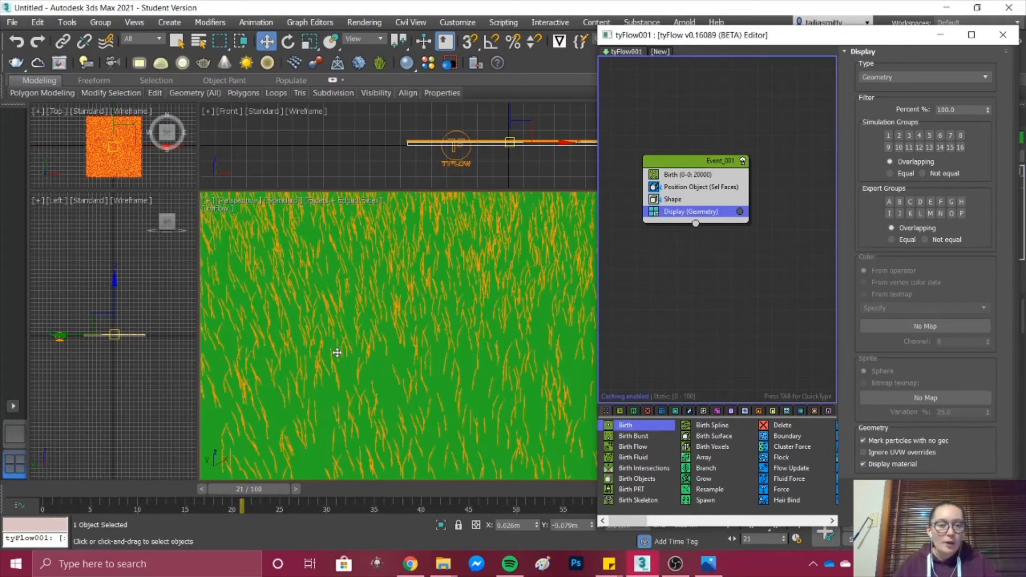
scroll(338, 355, down, 6)
scroll(263, 299, up, 5)
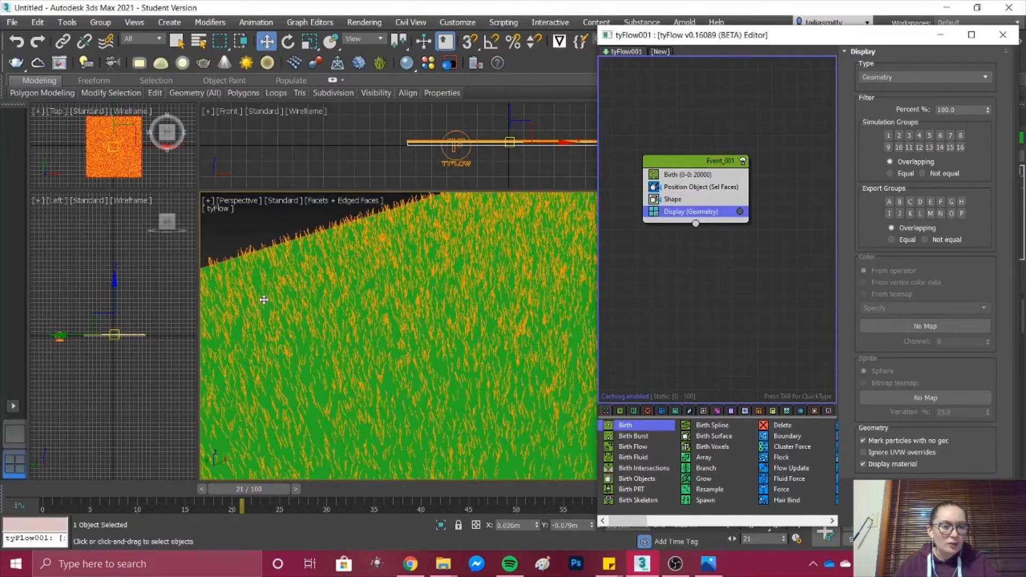
scroll(414, 363, down, 8)
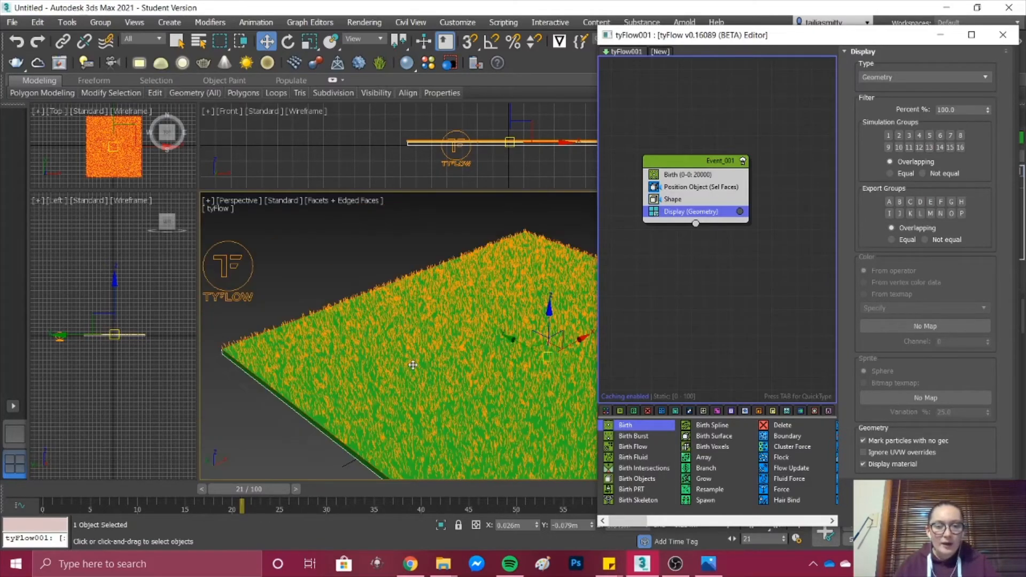
scroll(556, 380, up, 7)
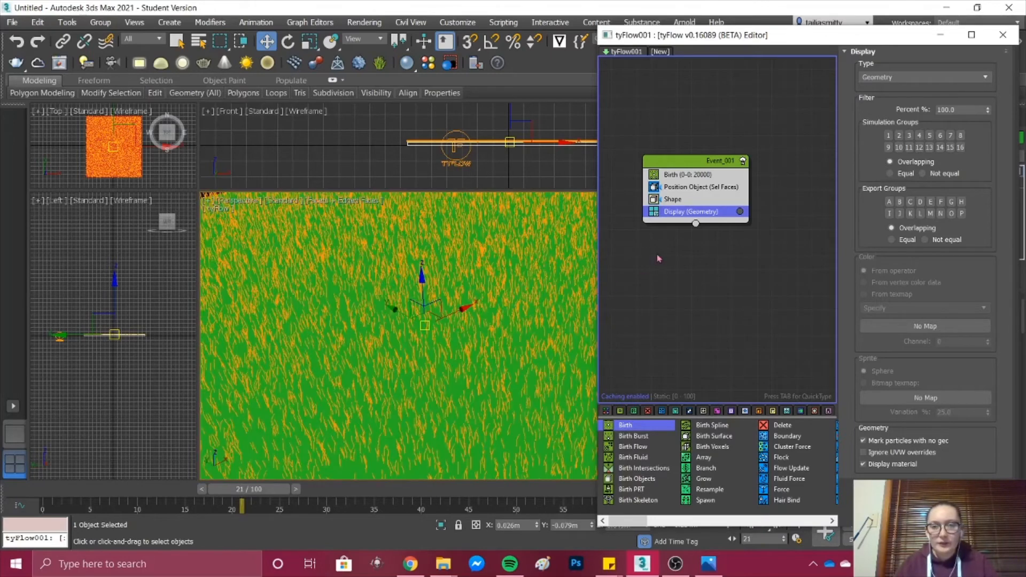
- Raise the Birth operator's total particle count to 50000 for denser grass
click(703, 175)
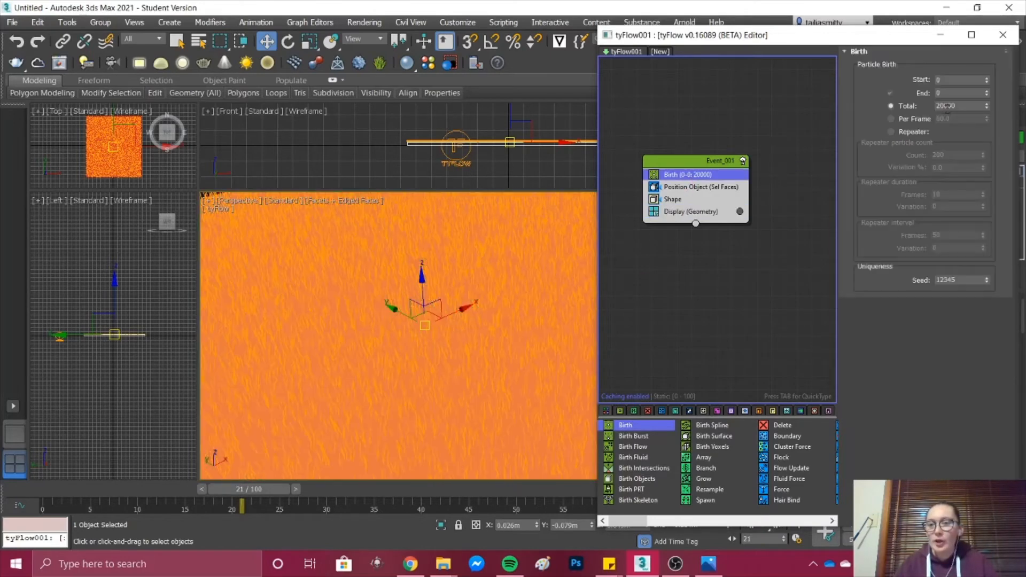
click(944, 105)
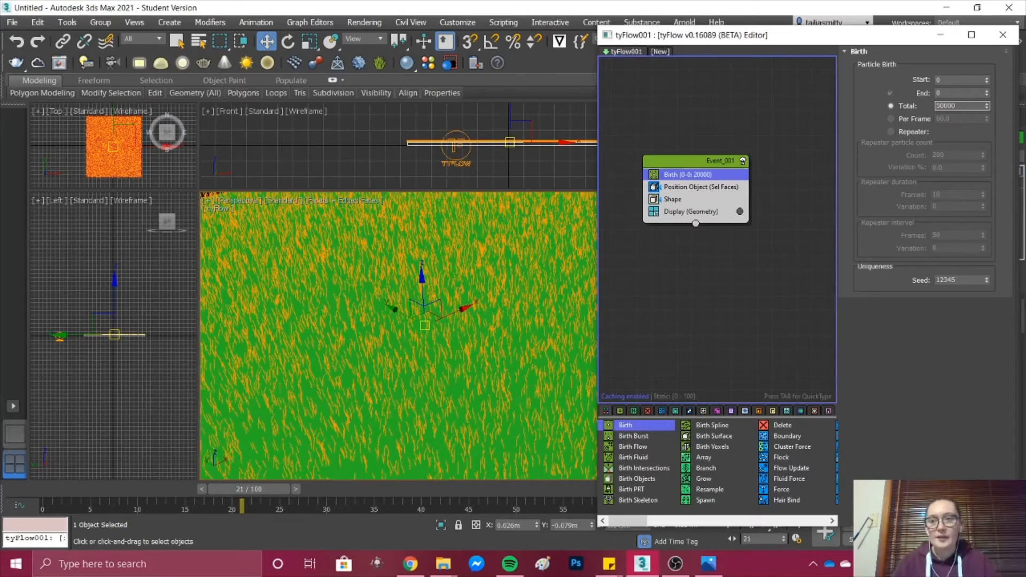
scroll(486, 338, down, 5)
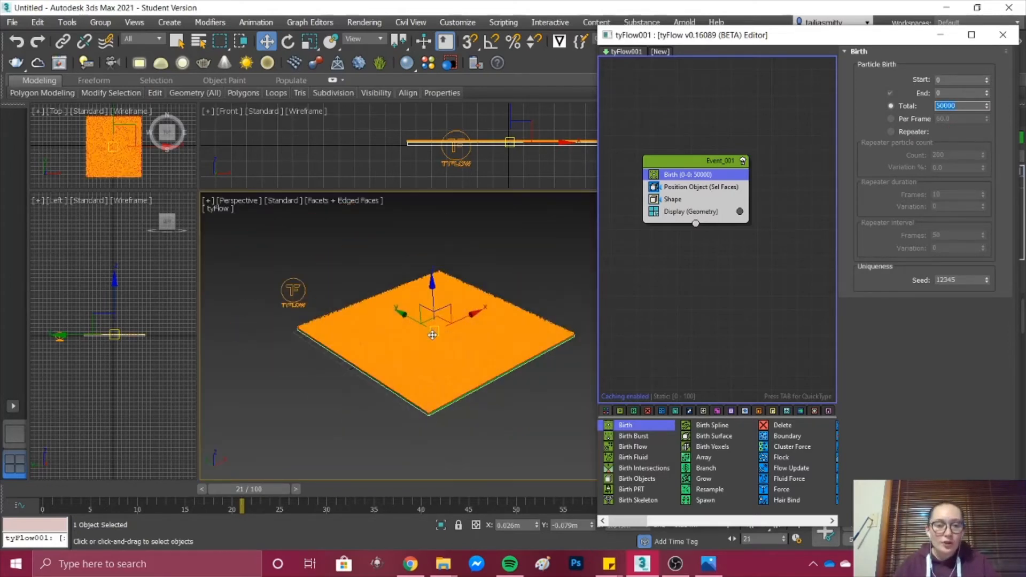
scroll(444, 363, up, 5)
scroll(444, 363, down, 5)
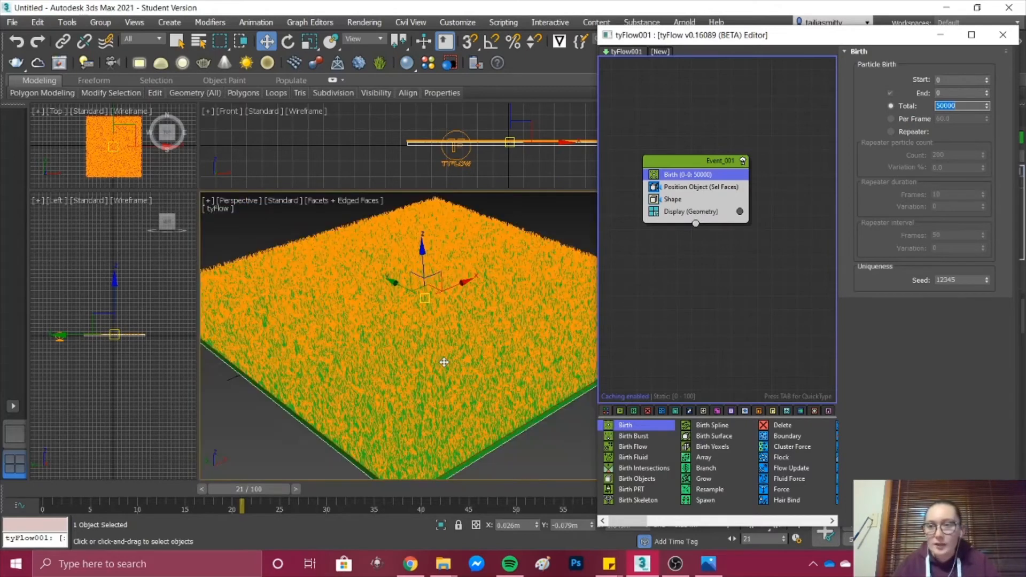
scroll(497, 334, up, 5)
- Enable size scaling in the Shape operator and set the grass scale to 500%
click(673, 198)
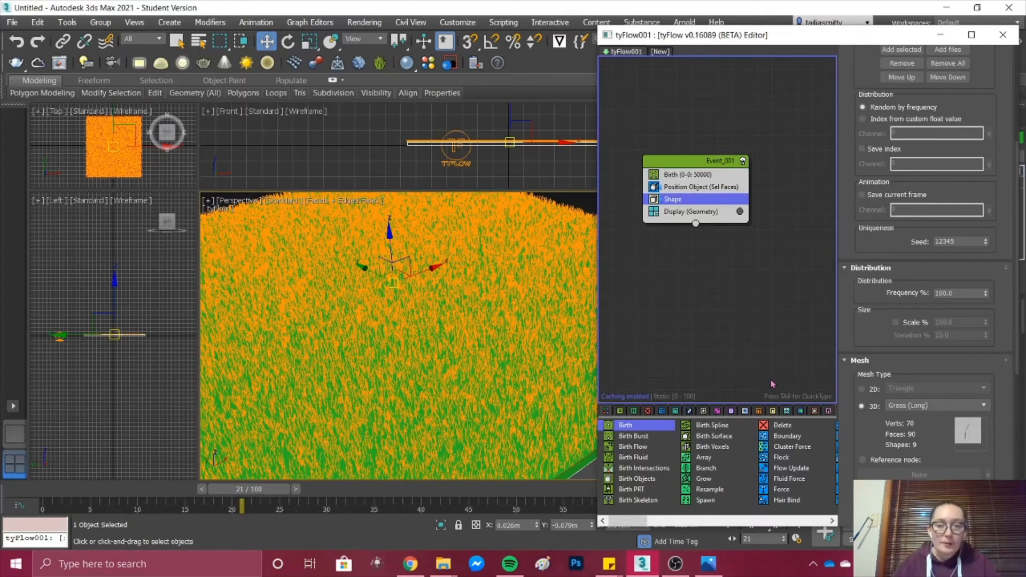
click(896, 322)
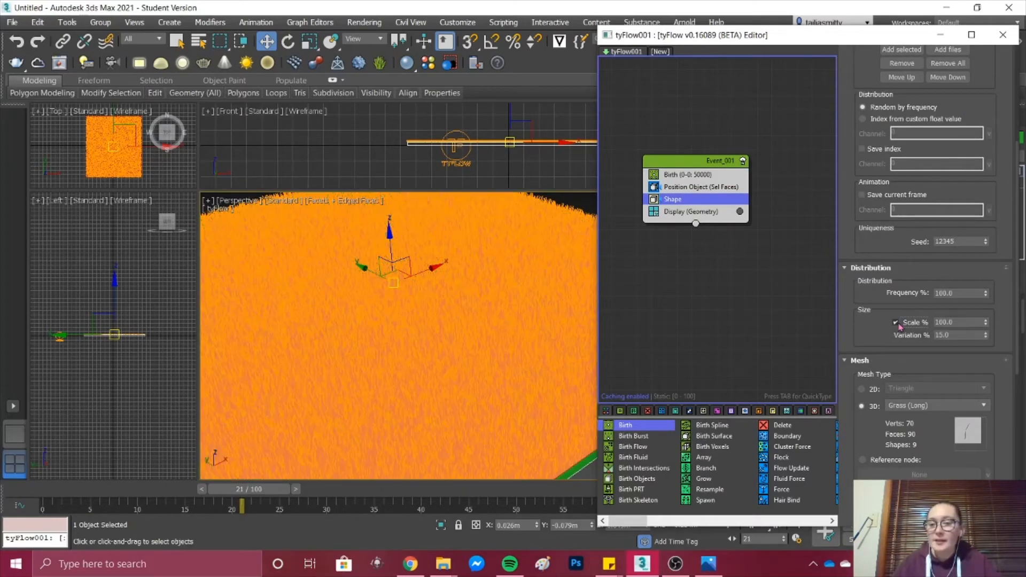
double_click(950, 322)
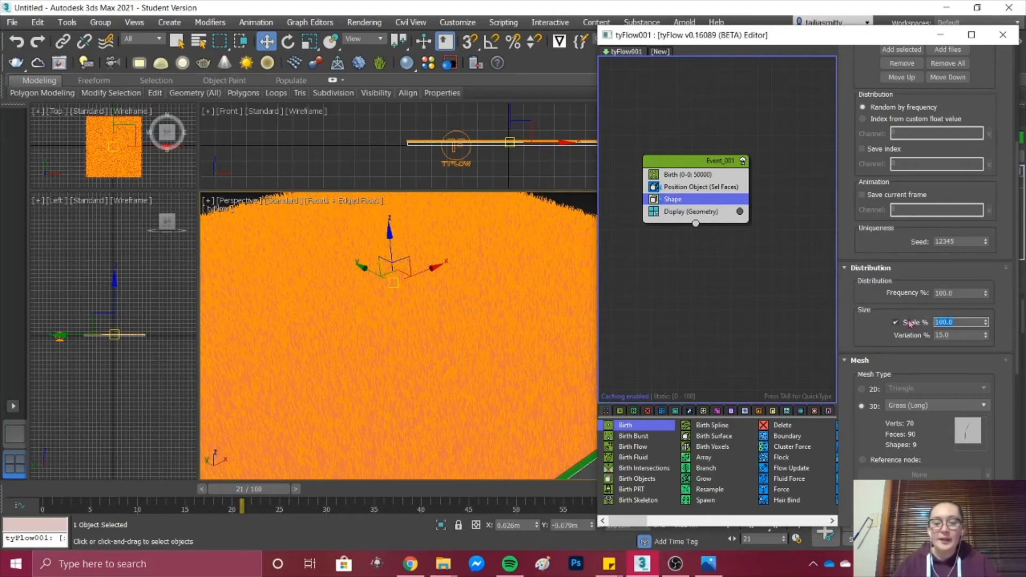
text(50)
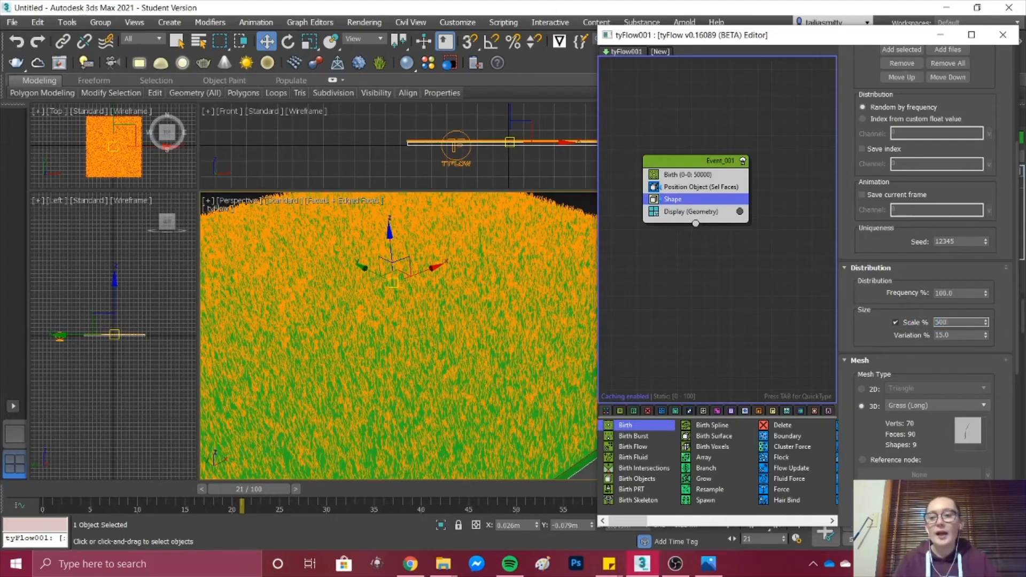
text(0)
key(Return)
scroll(345, 348, down, 5)
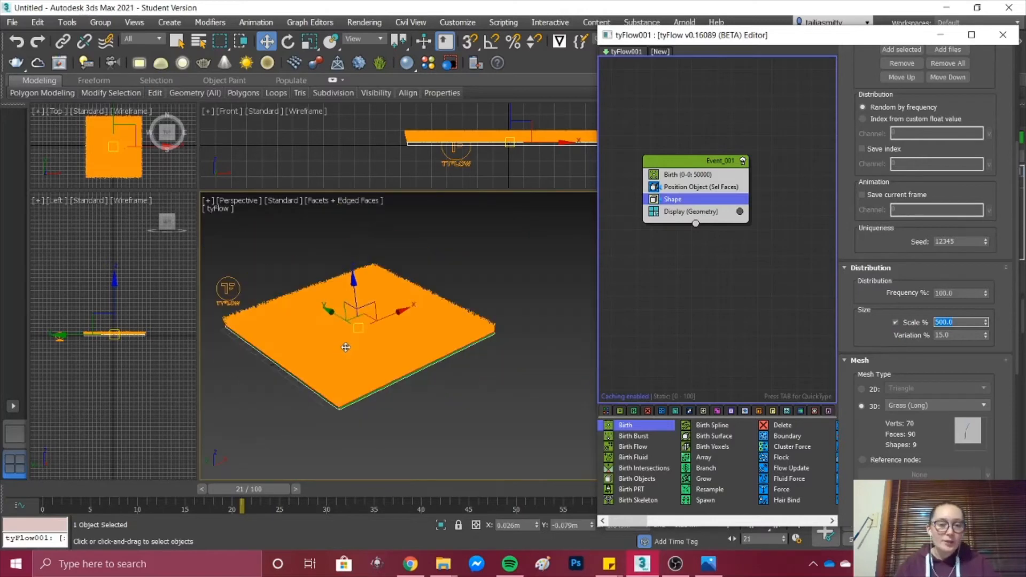
scroll(346, 348, up, 10)
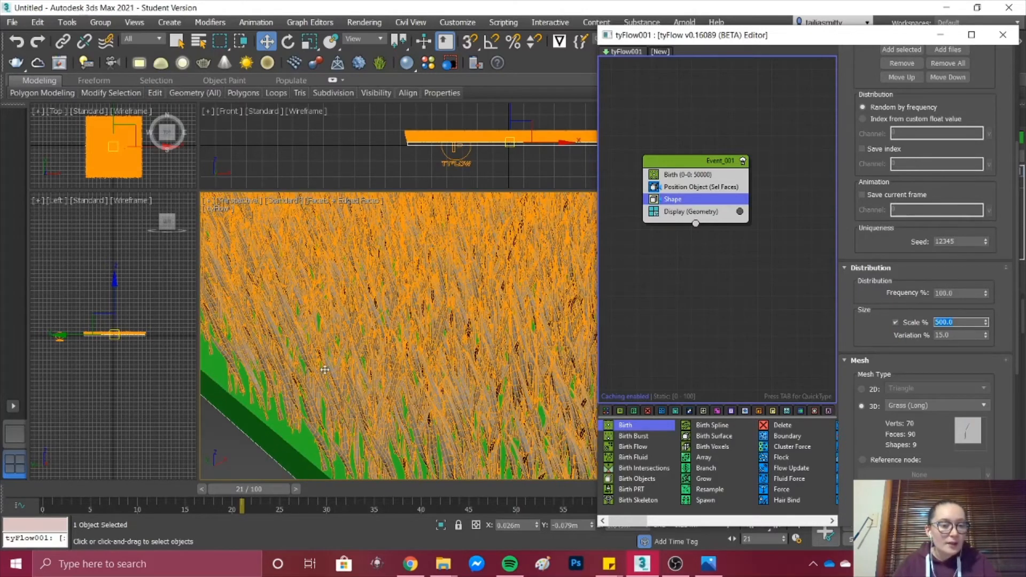
scroll(325, 370, up, 4)
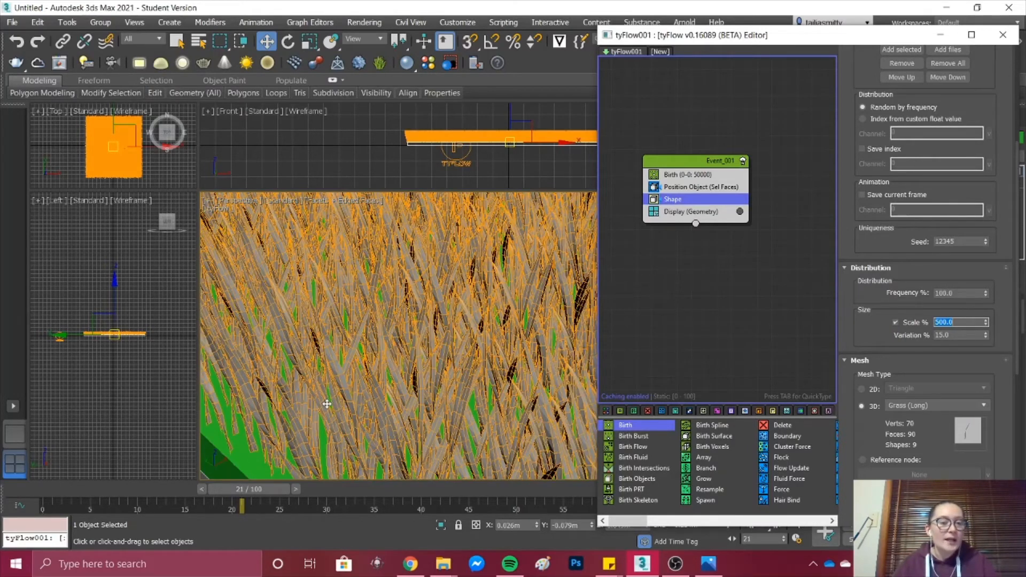
- Look over the grass up close and as a whole, and raise the Shape operator's scale to 10000%
scroll(326, 404, up, 3)
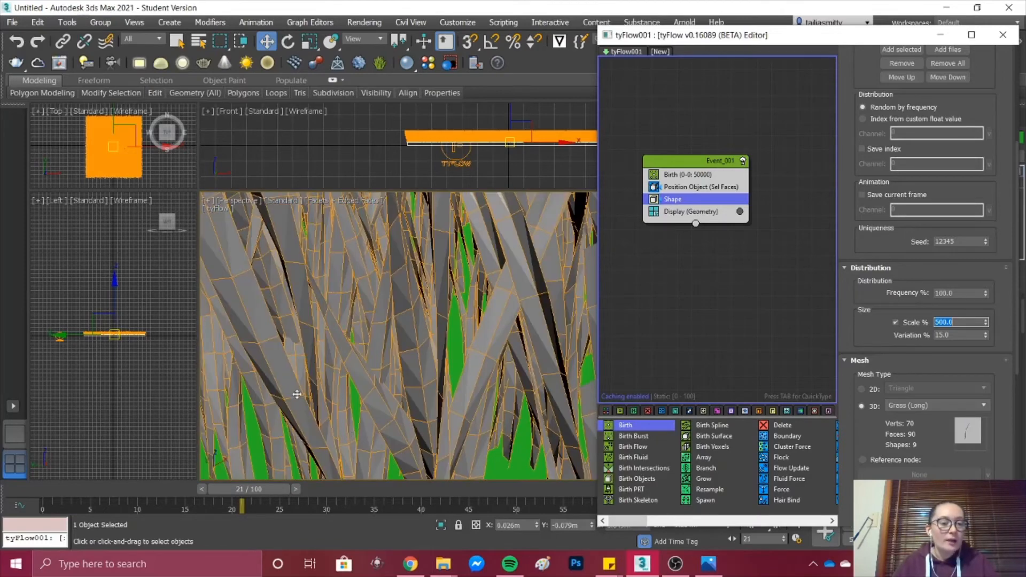
scroll(362, 333, down, 5)
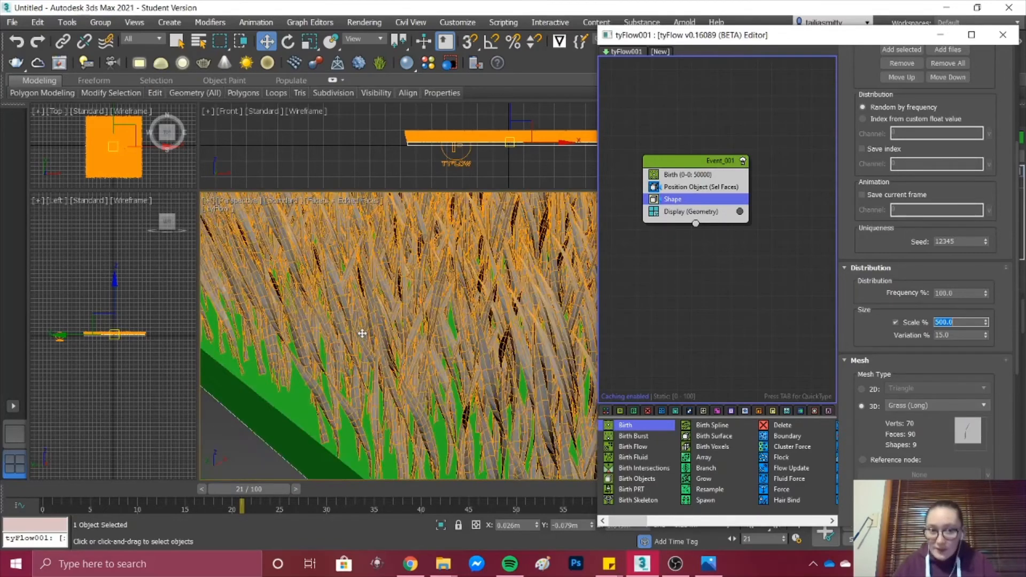
scroll(362, 333, down, 9)
scroll(415, 309, down, 3)
scroll(472, 321, up, 3)
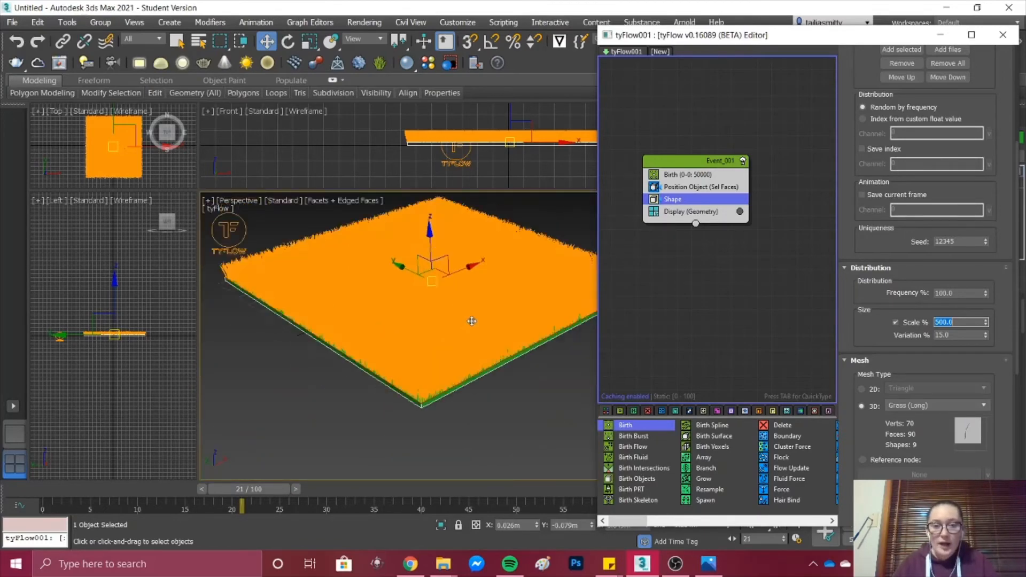
scroll(472, 322, up, 8)
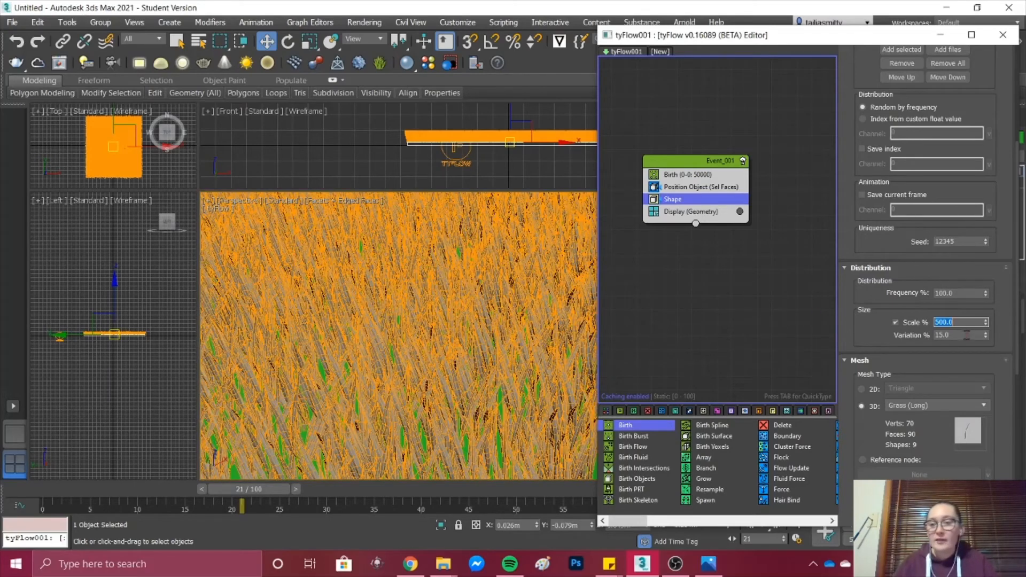
text(1)
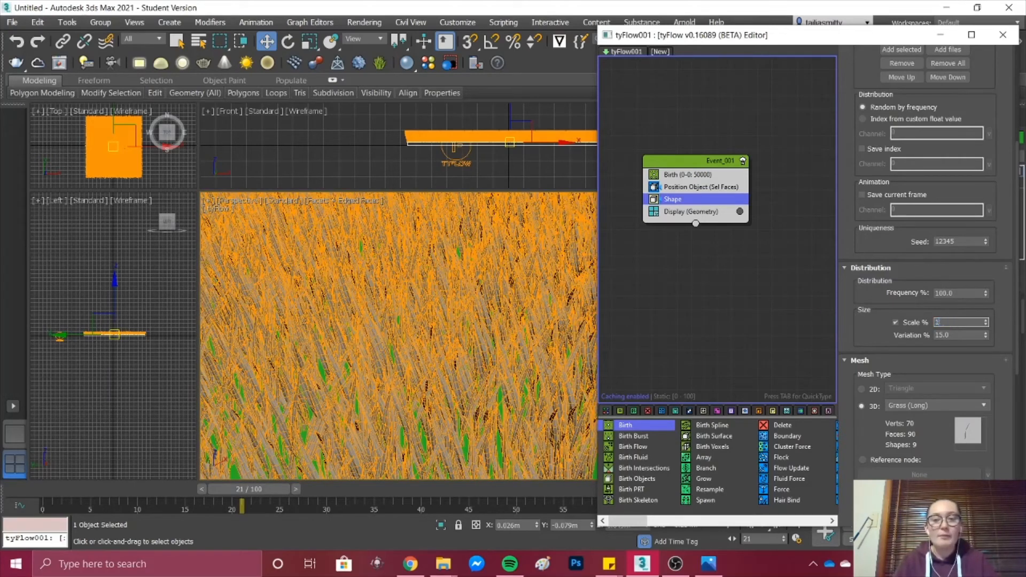
text(0000)
key(Return)
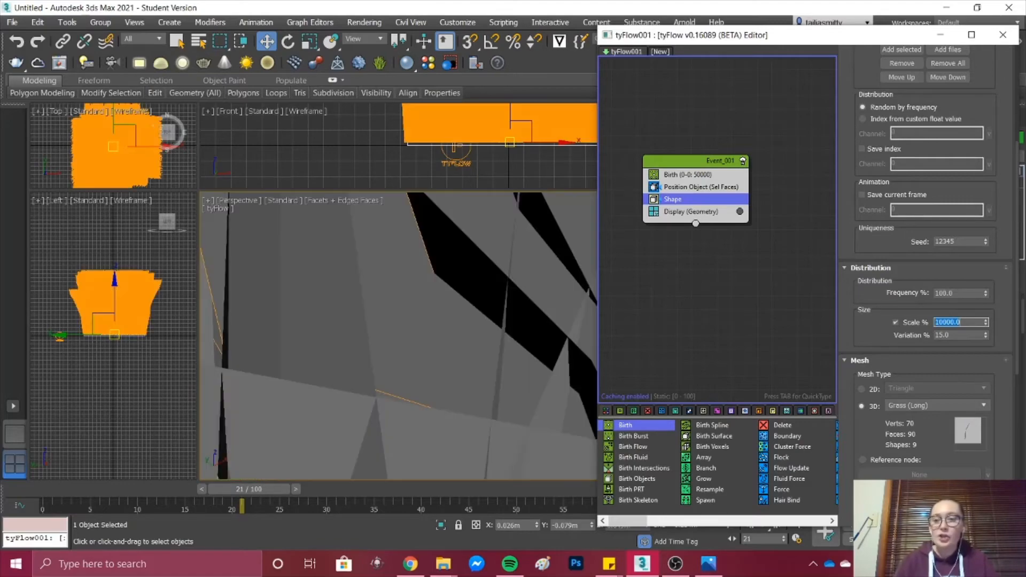
- Examine the height and spread of the enlarged grass on the box, both up close and as a whole
scroll(522, 390, down, 5)
scroll(369, 337, down, 5)
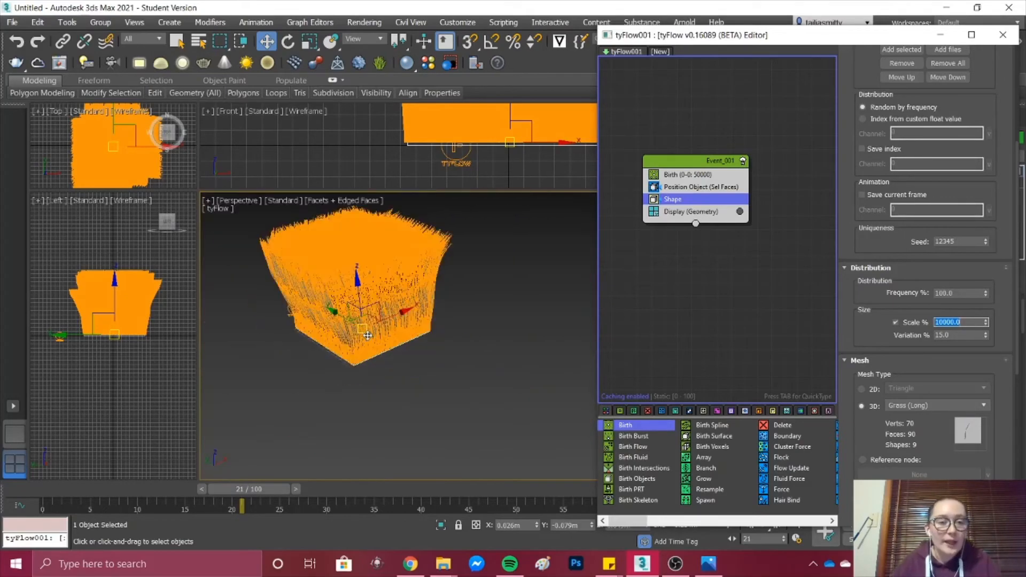
scroll(355, 283, up, 6)
scroll(353, 283, down, 3)
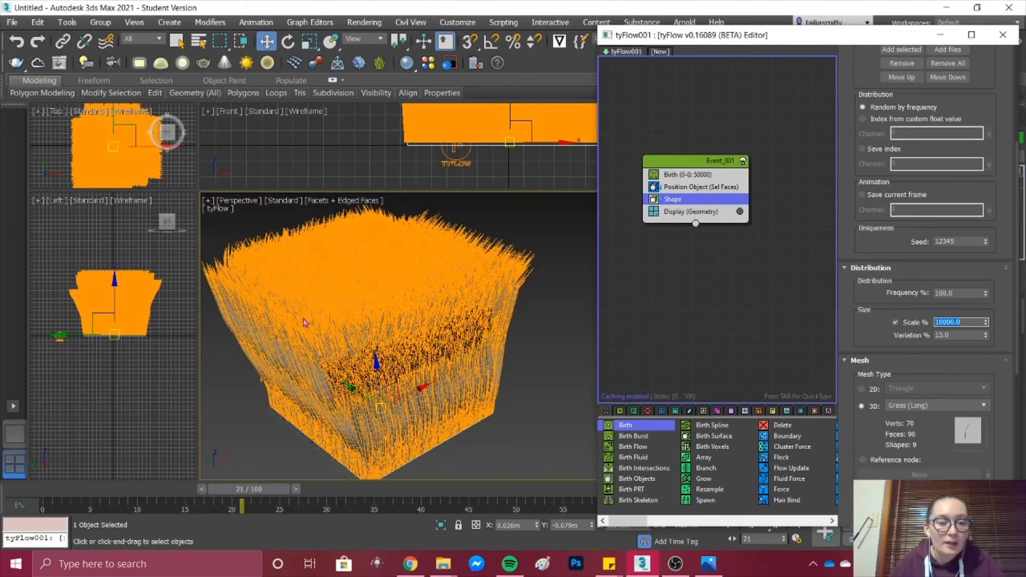
scroll(304, 323, up, 4)
scroll(321, 323, down, 3)
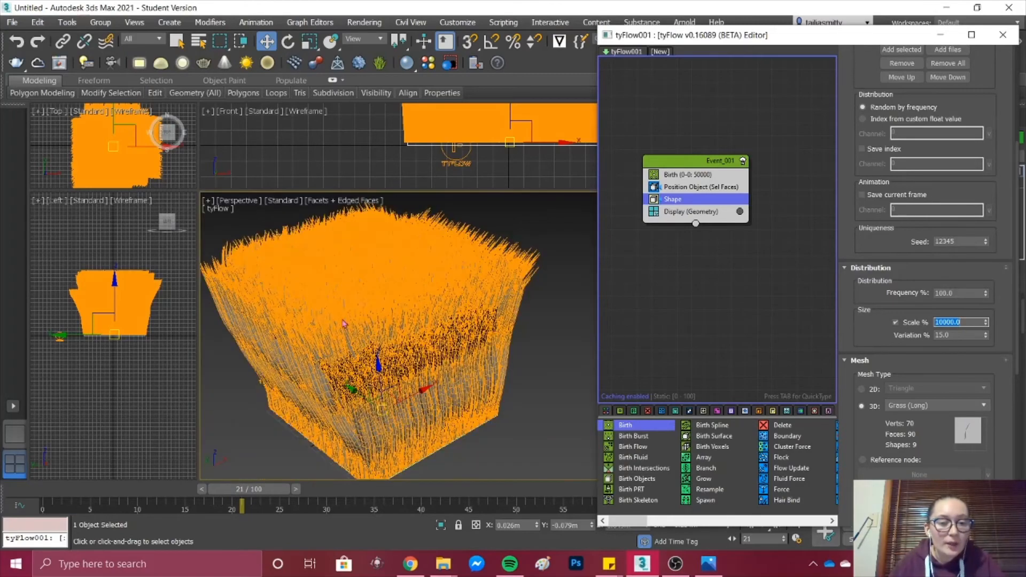
scroll(321, 326, up, 4)
scroll(317, 329, down, 4)
scroll(315, 327, up, 5)
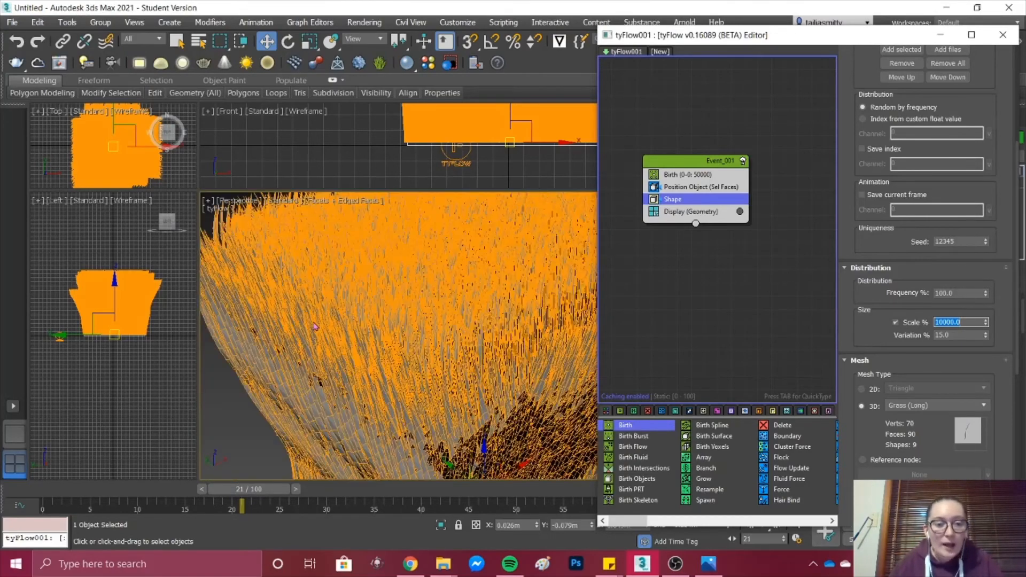
scroll(316, 327, down, 5)
scroll(374, 331, up, 6)
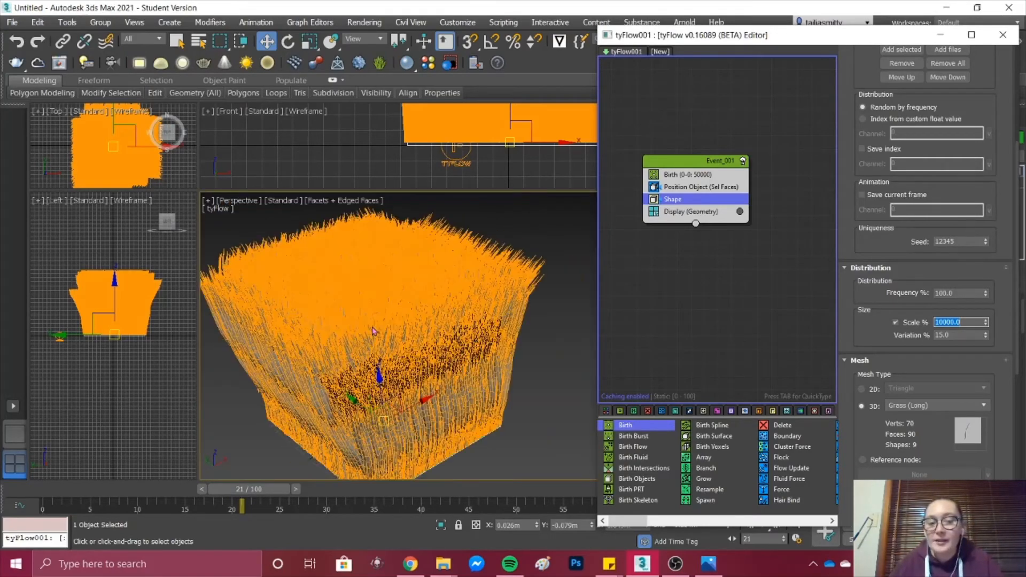
scroll(374, 330, down, 6)
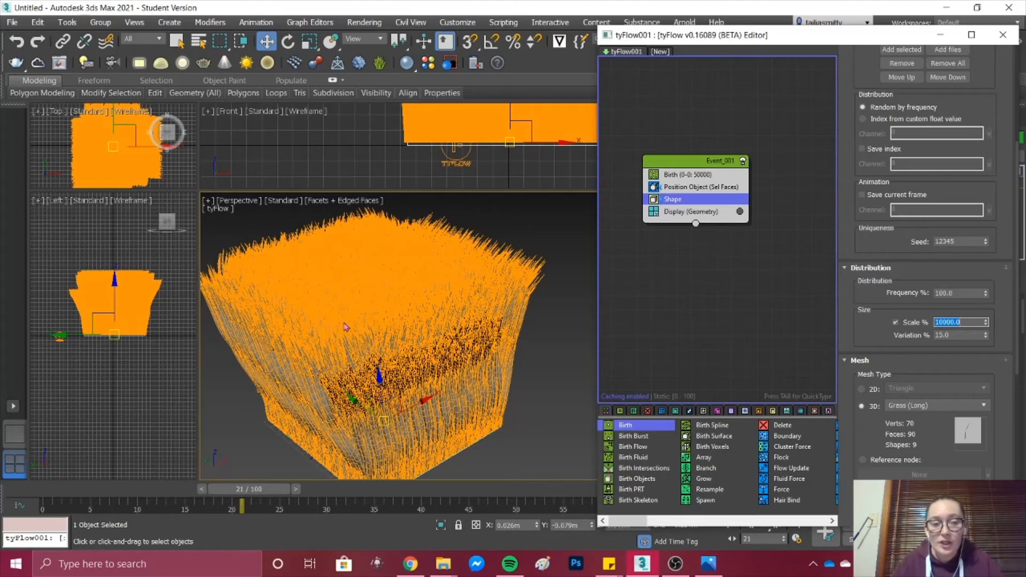
scroll(345, 326, down, 3)
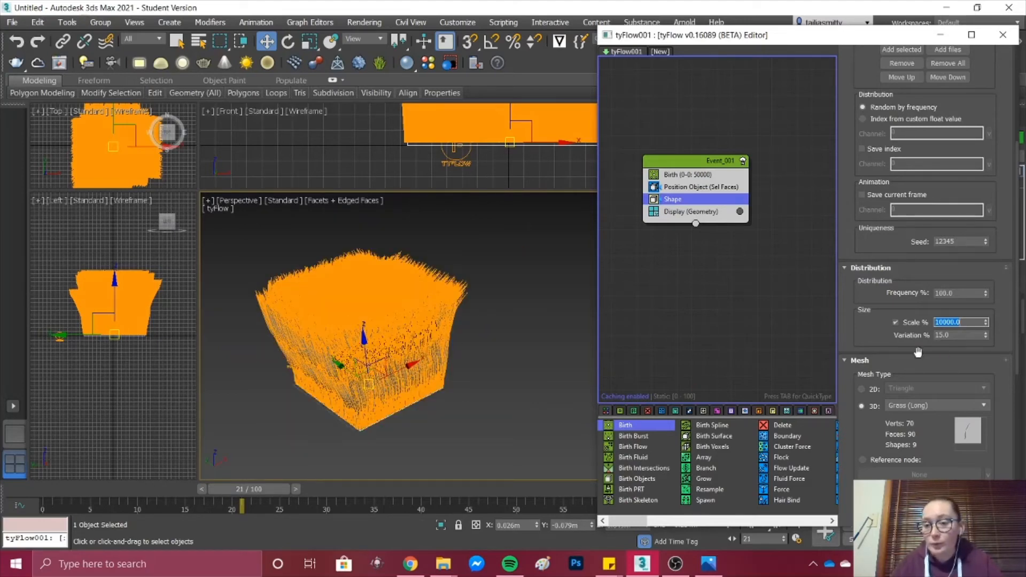
- Change the Shape operator's 3D mesh type to Pebbles and check how they cover the box
click(947, 366)
click(861, 360)
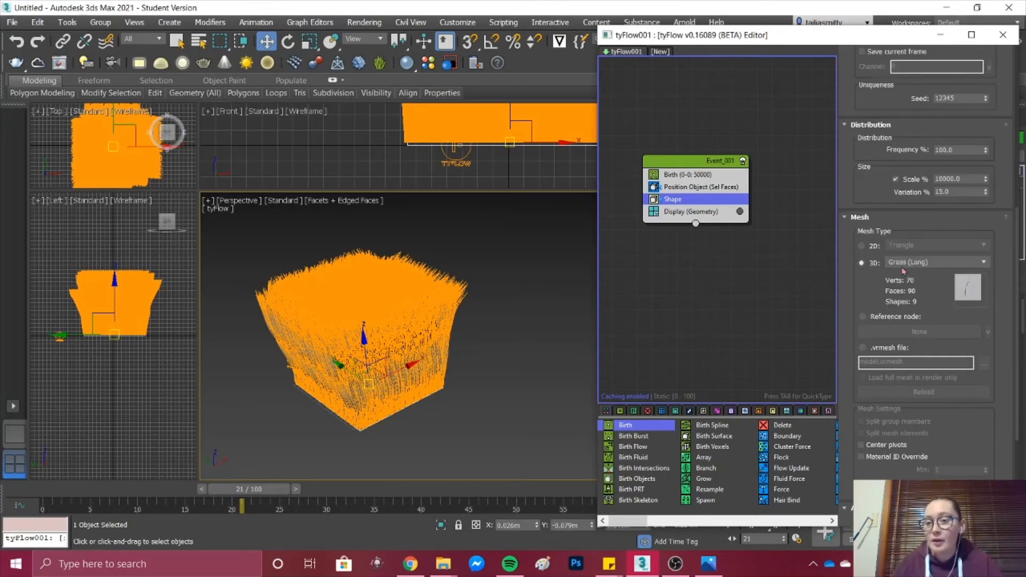
click(924, 267)
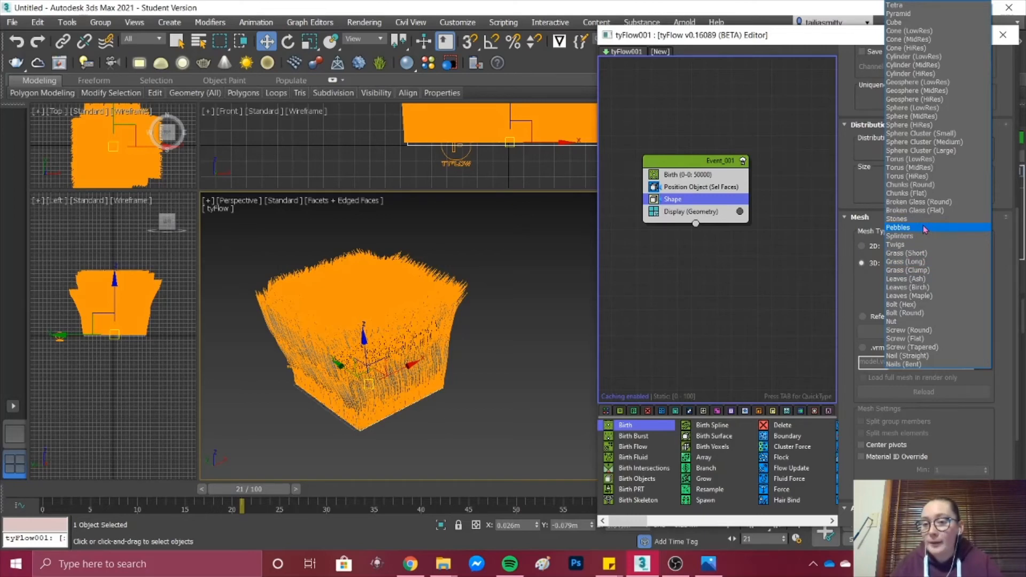
click(923, 225)
scroll(359, 400, up, 5)
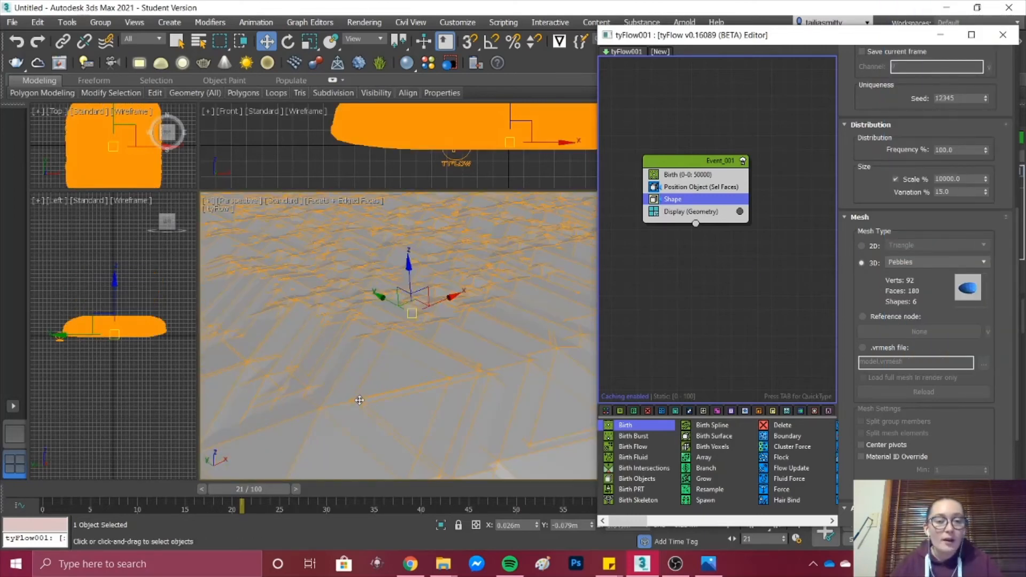
scroll(359, 400, down, 5)
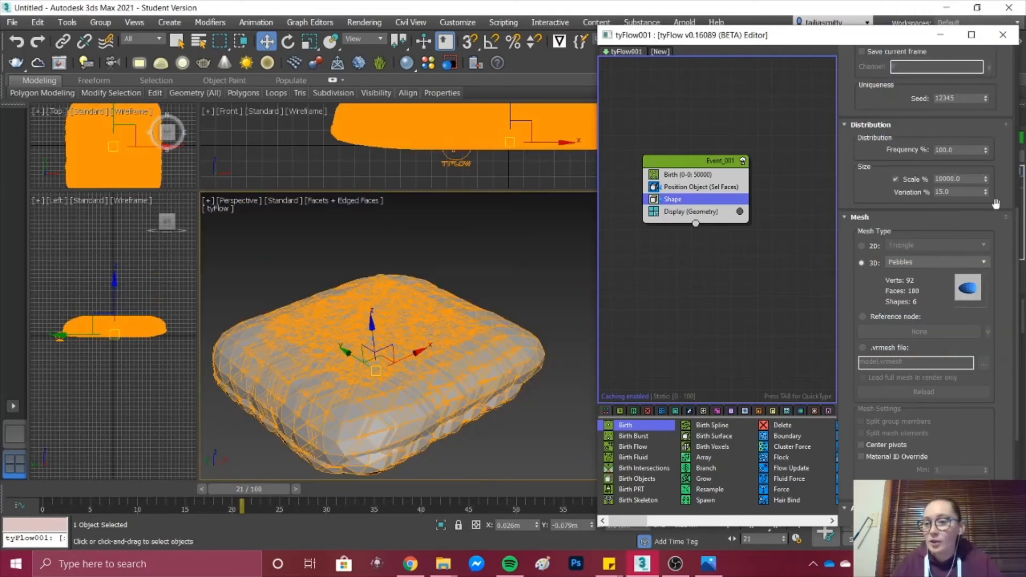
- Set the Shape operator's scale to 100% and inspect the pebbles on the box's top face
double_click(970, 179)
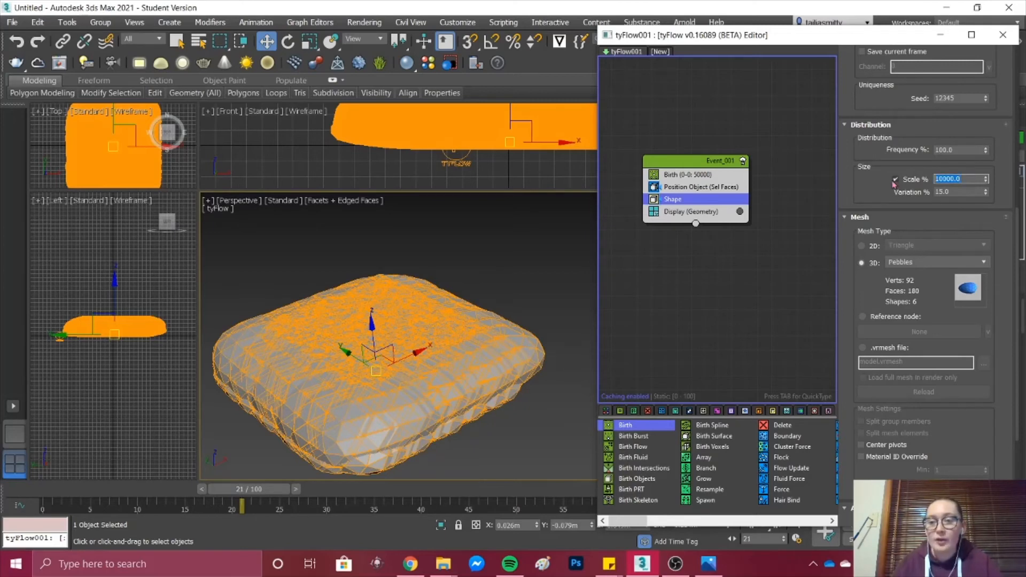
text(100)
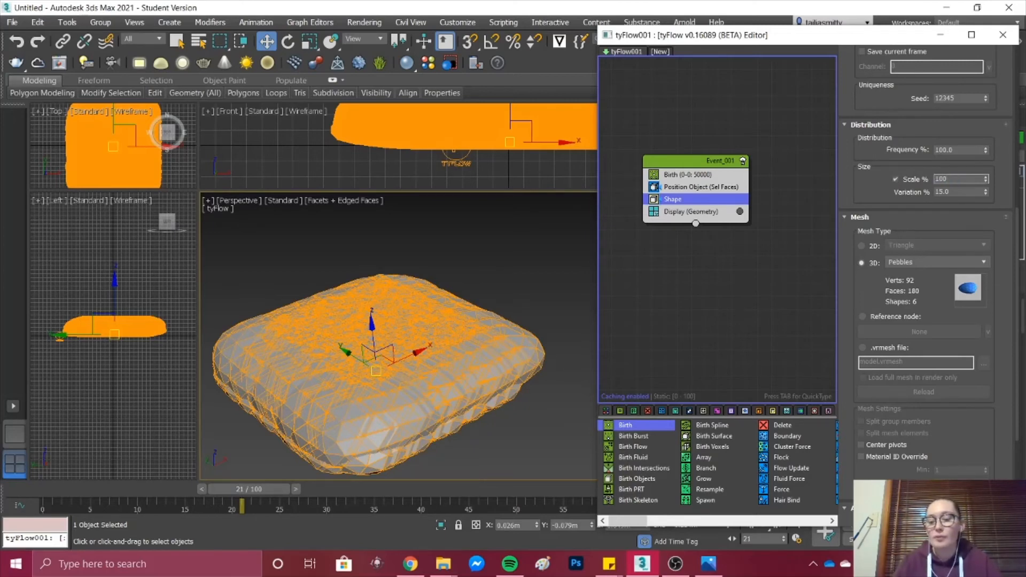
key(Return)
scroll(374, 375, up, 10)
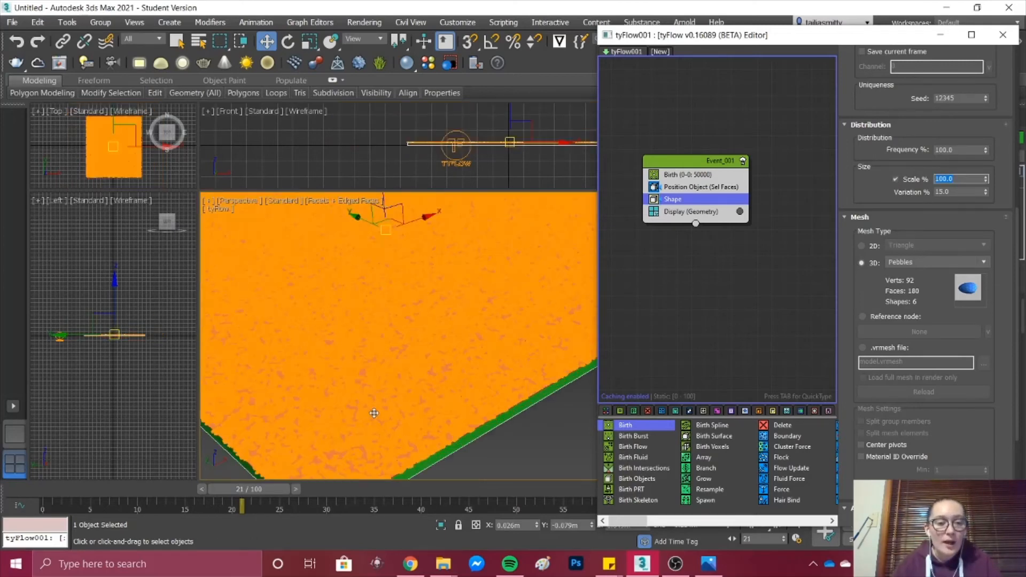
scroll(371, 378, up, 3)
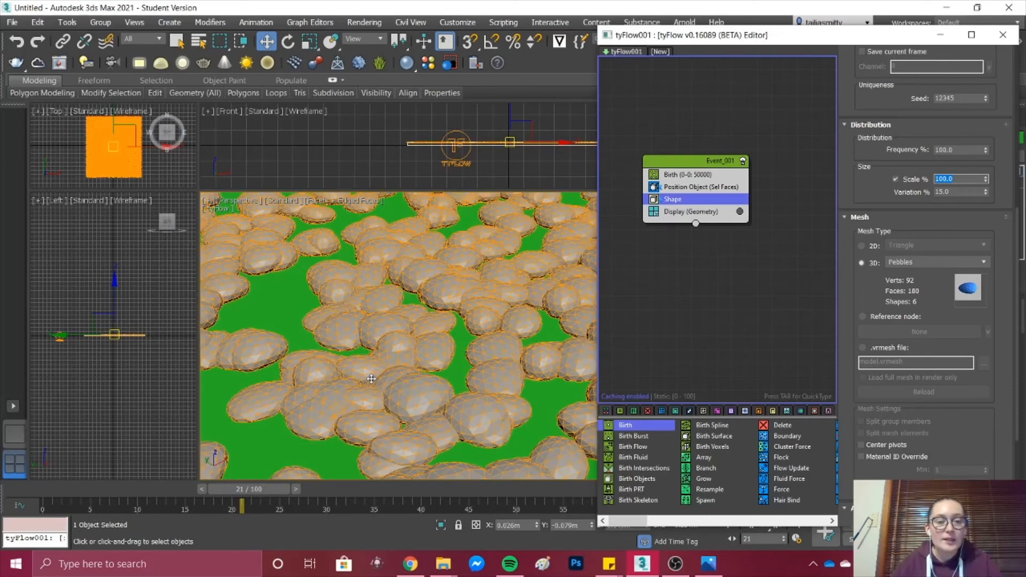
scroll(321, 334, up, 2)
scroll(330, 315, down, 8)
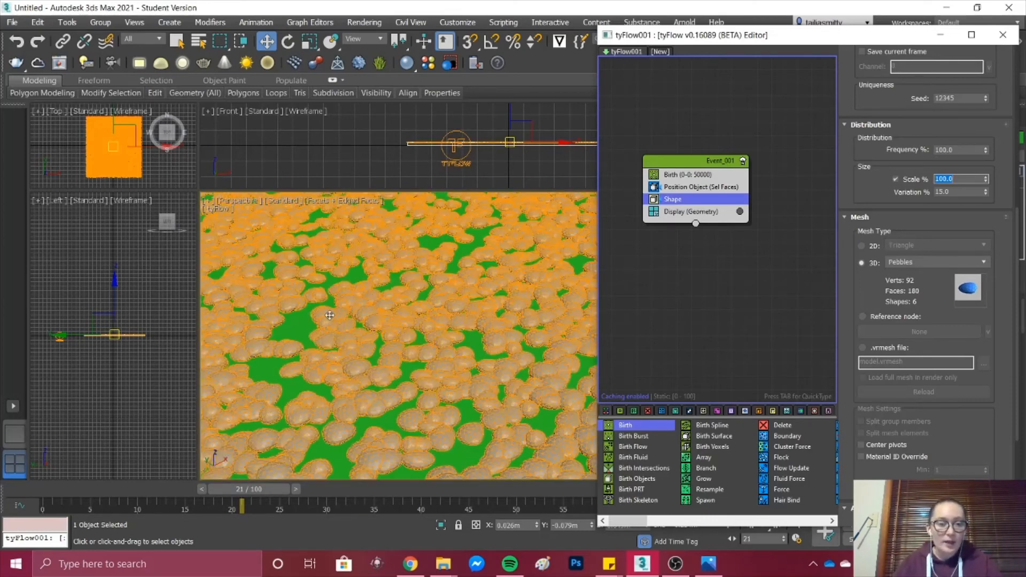
scroll(330, 315, down, 8)
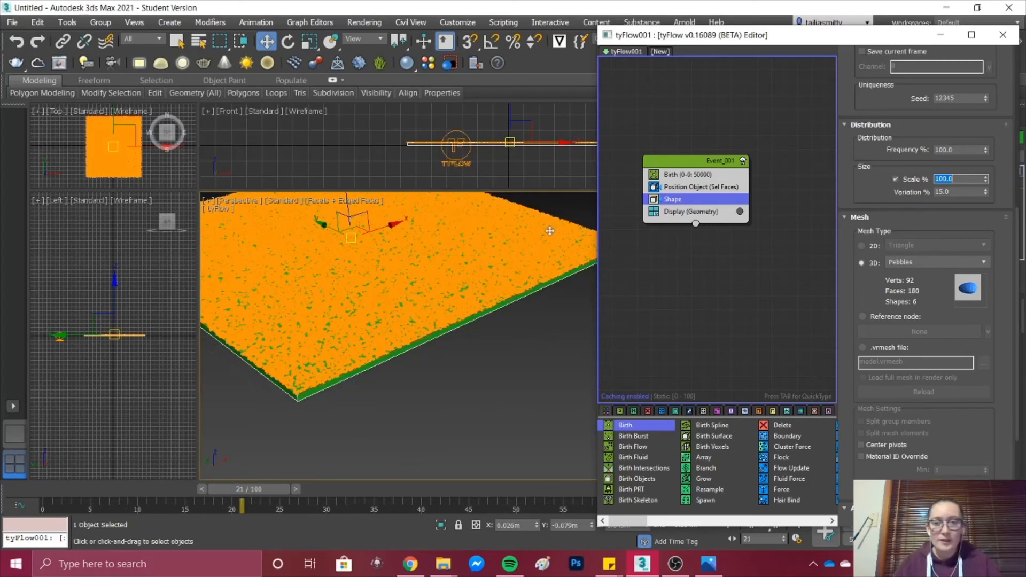
- Switch the Shape operator's 3D mesh type to Stones and inspect them up close
click(930, 263)
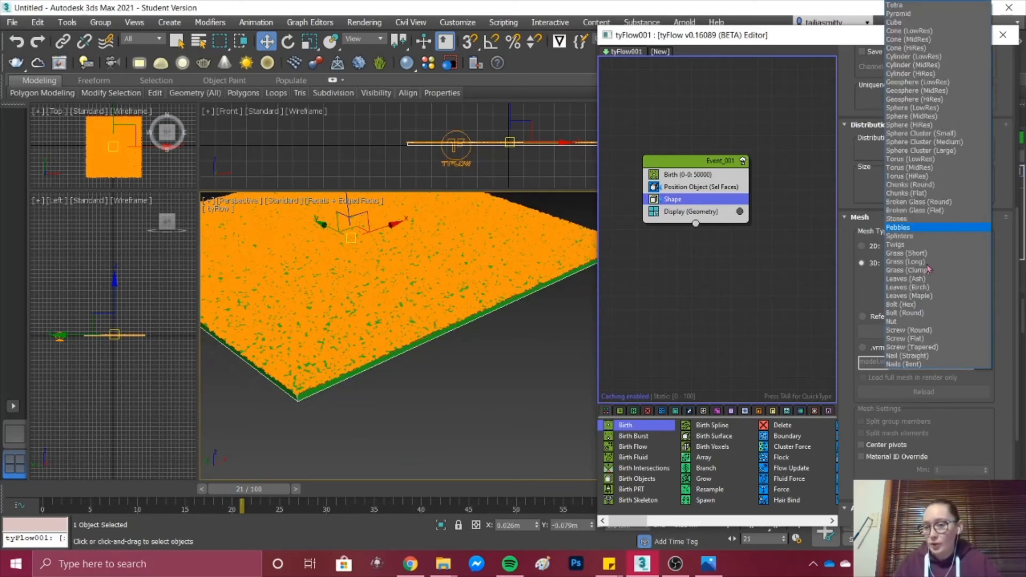
click(908, 219)
scroll(358, 310, up, 10)
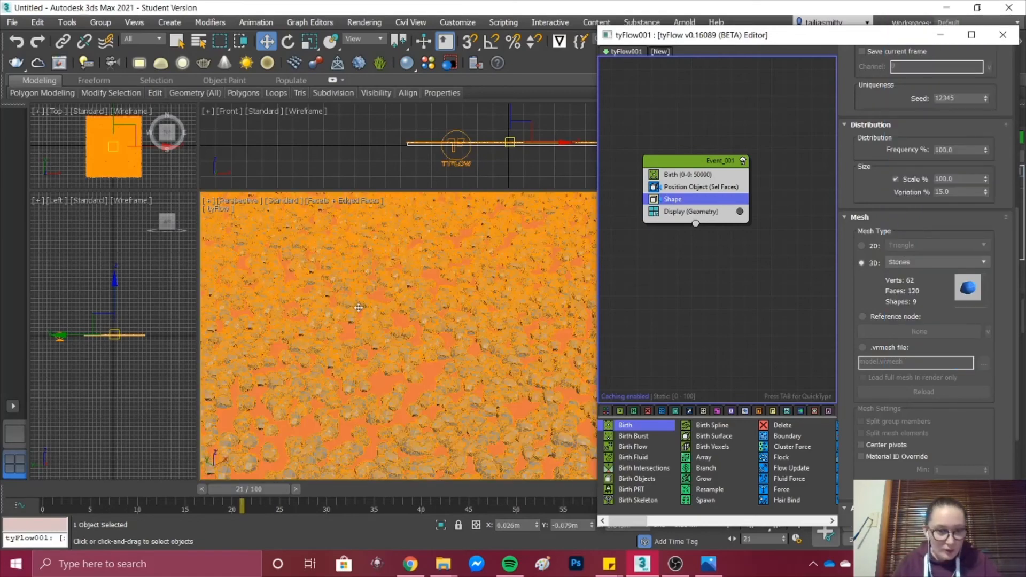
scroll(396, 315, down, 15)
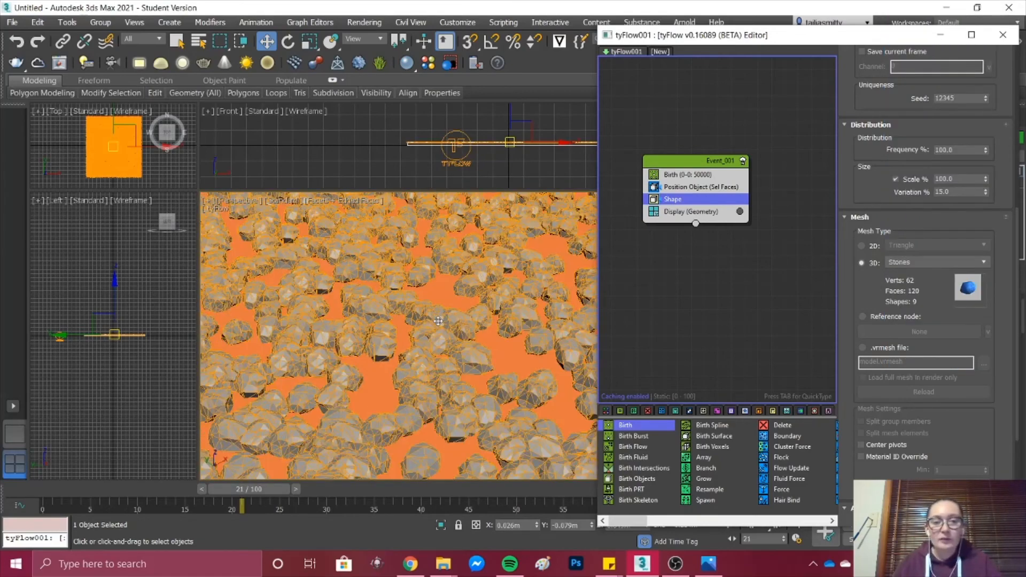
- Switch the Shape operator's 3D mesh type to Leaves (Ash) and check their coverage of the box
scroll(925, 278, up, 1)
click(925, 279)
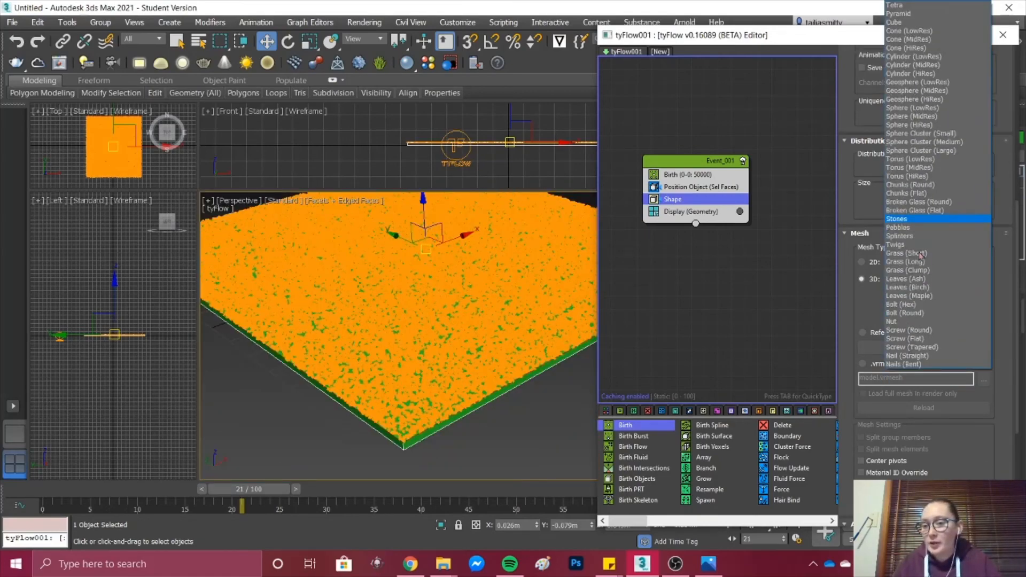
click(922, 278)
scroll(369, 319, up, 5)
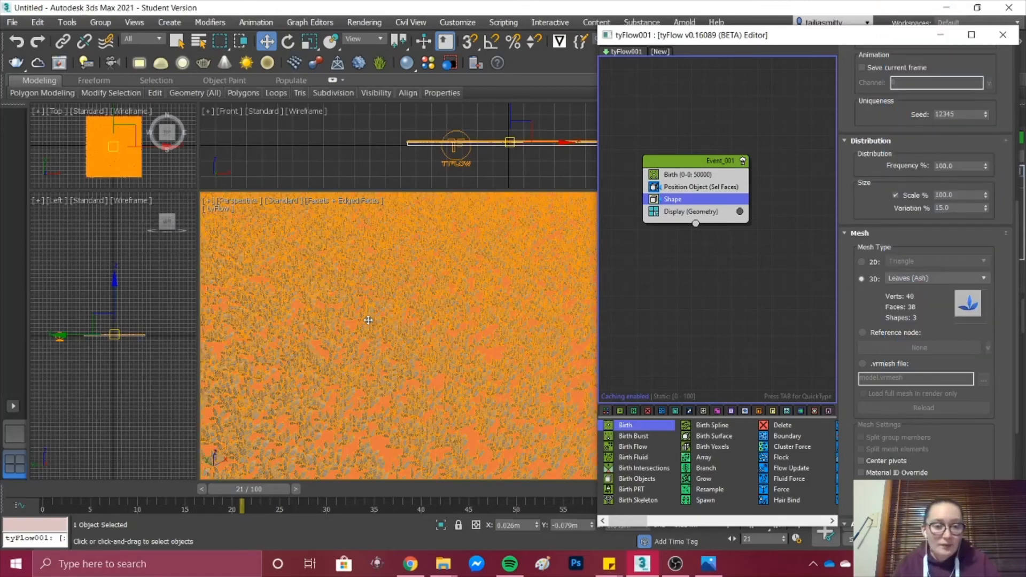
scroll(369, 320, up, 4)
scroll(372, 326, down, 4)
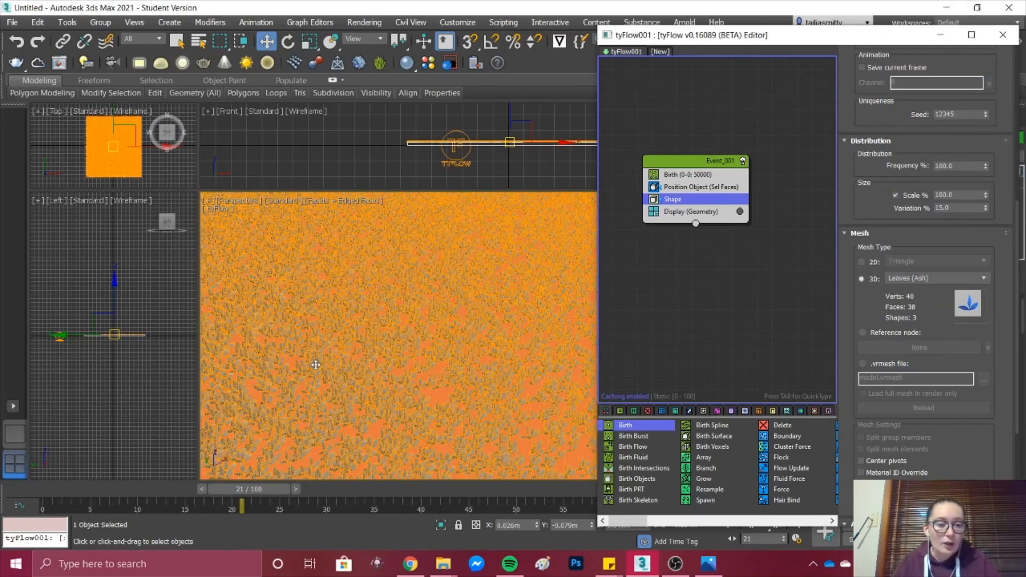
scroll(316, 365, down, 4)
scroll(238, 354, up, 4)
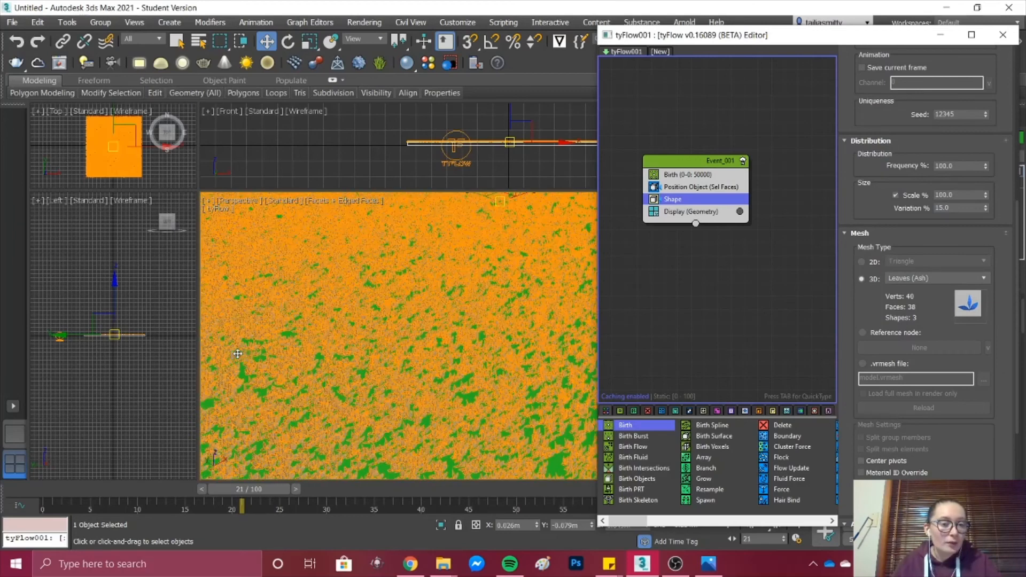
- Review the ash leaves on the box and change the Shape operator's 3D mesh type to Grass (Clump)
click(973, 284)
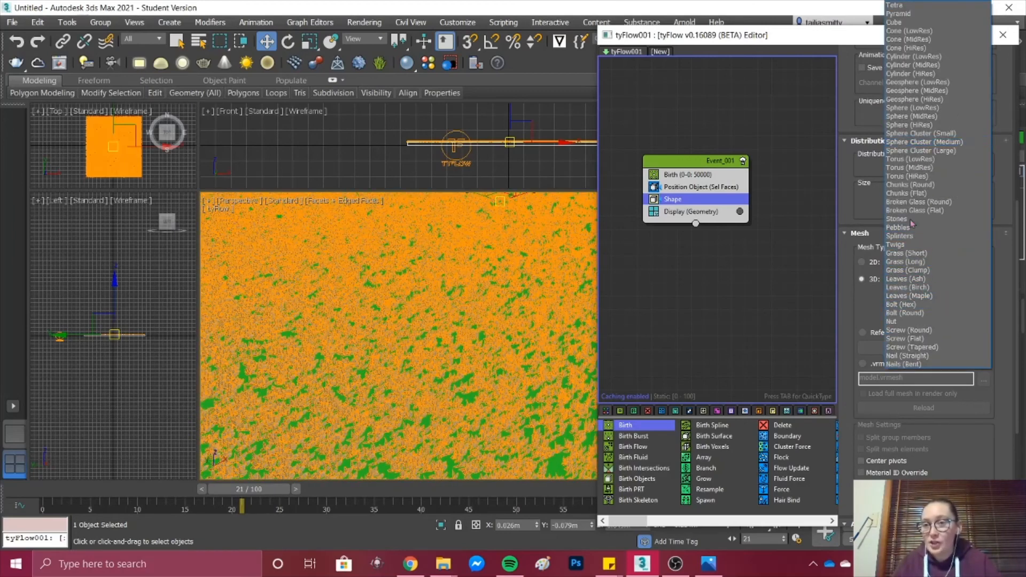
click(934, 224)
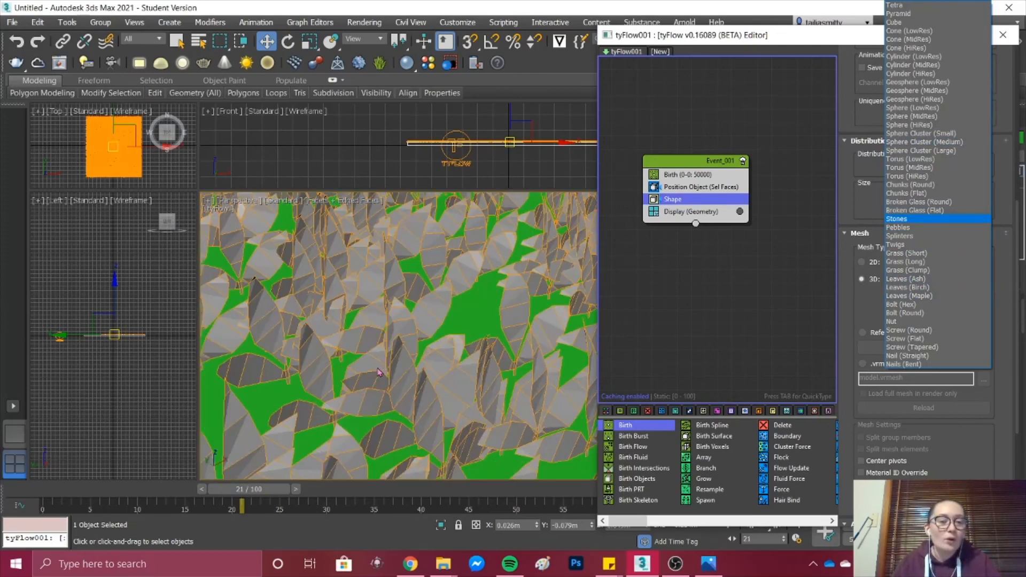
scroll(378, 372, down, 10)
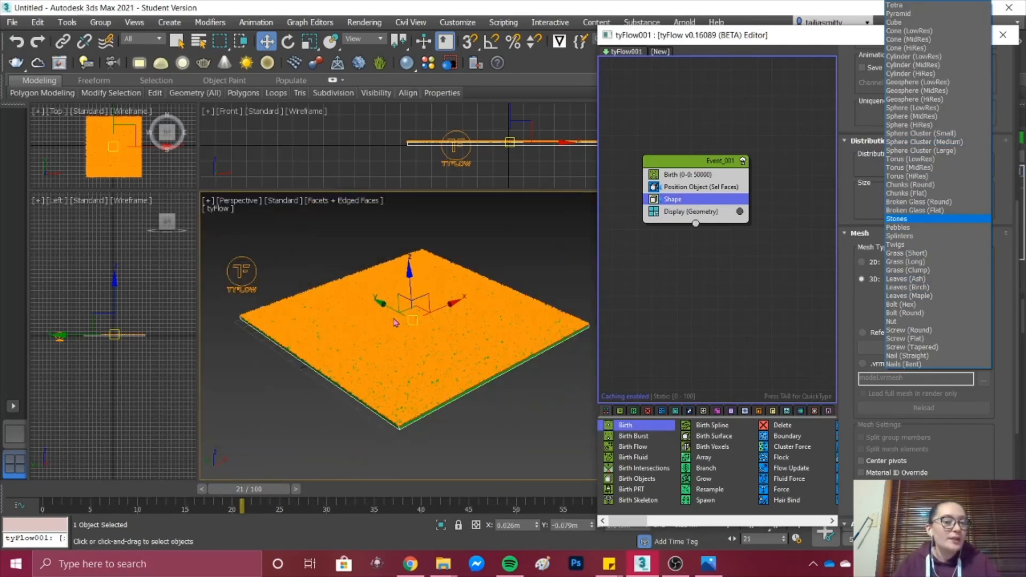
scroll(396, 321, up, 10)
scroll(397, 317, up, 3)
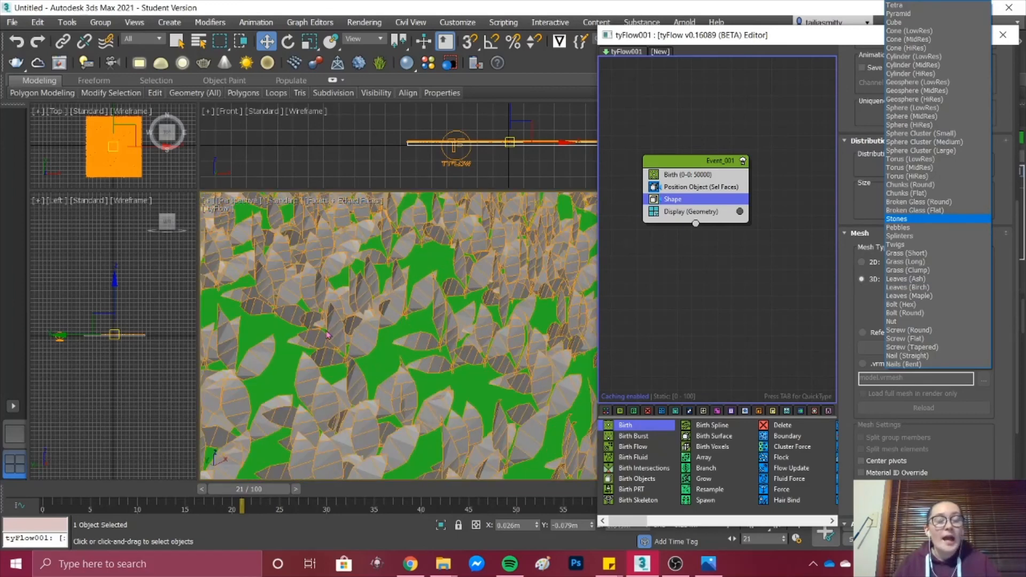
scroll(327, 335, down, 10)
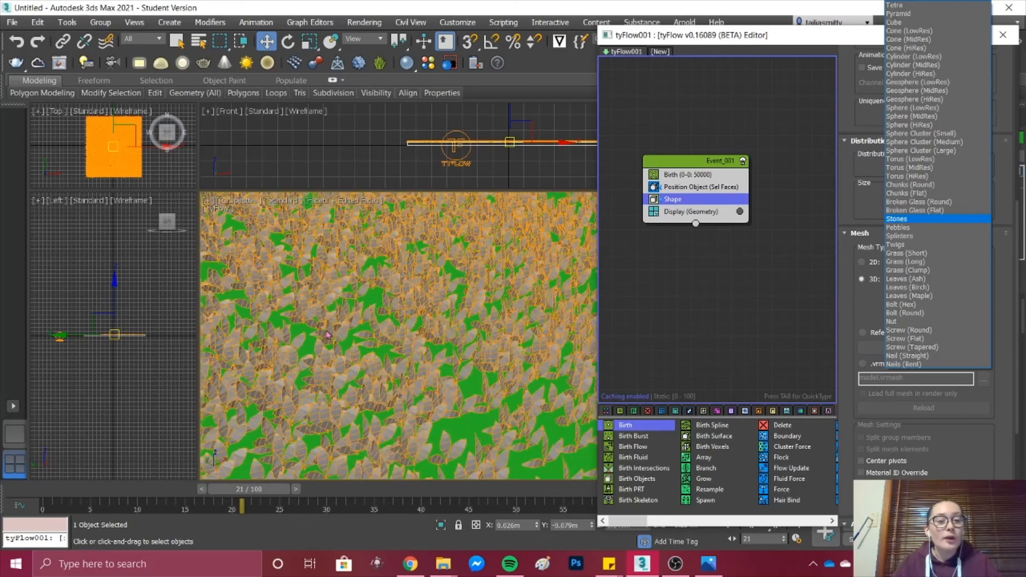
scroll(328, 335, down, 4)
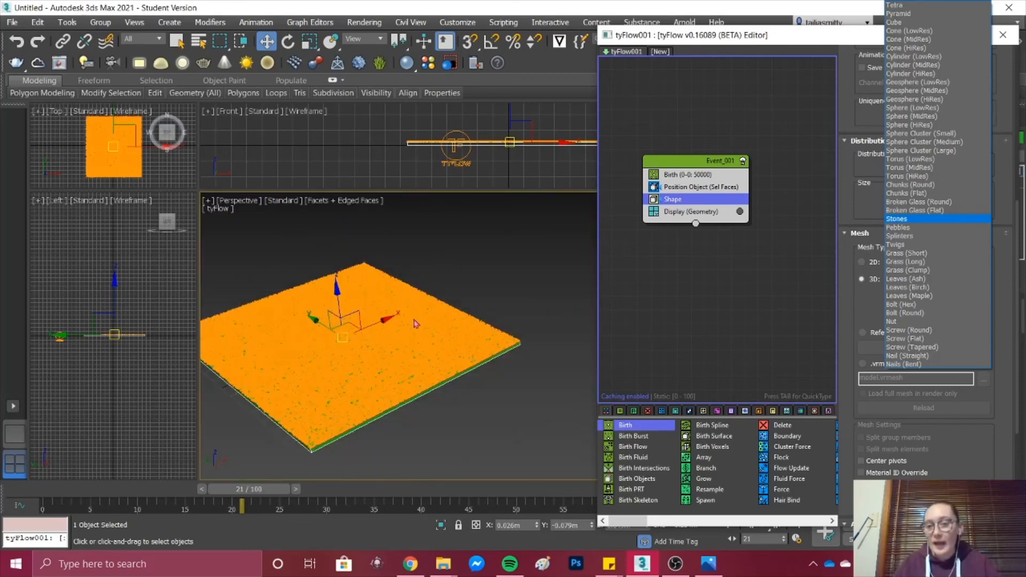
click(907, 270)
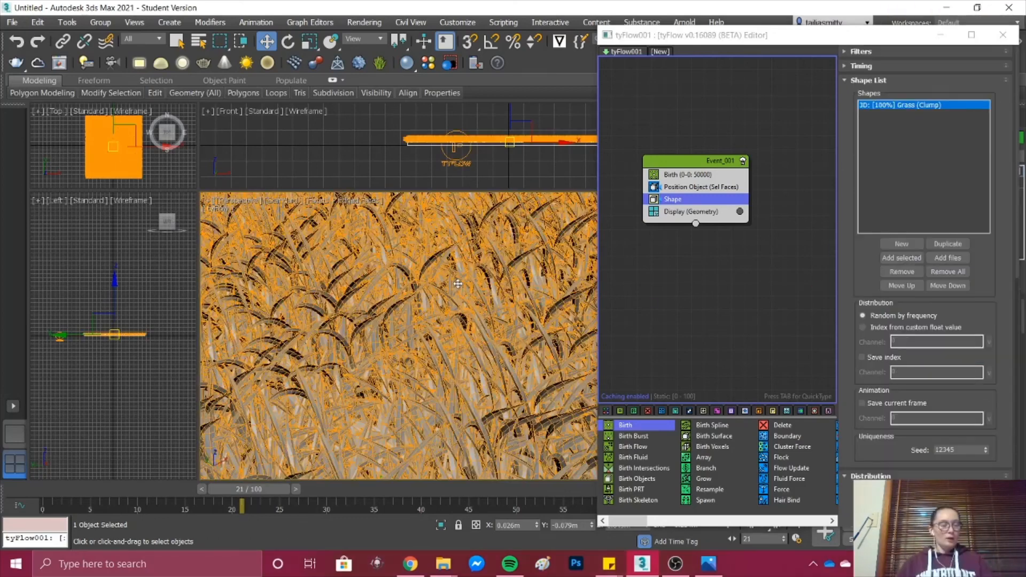